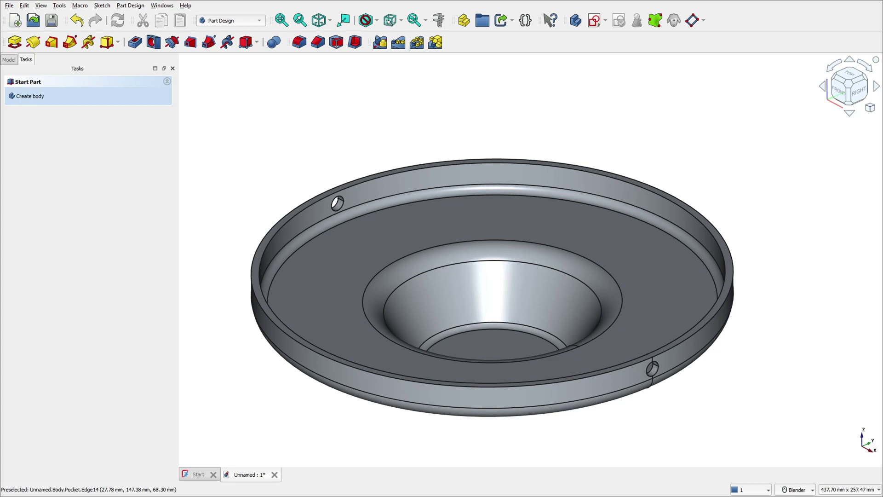
# Step: Zoom the PDF section drawing to 200% and draw a red centreline down the section
pyautogui.moveTo(684, 158); pyautogui.dragTo(707, 223, button='middle')
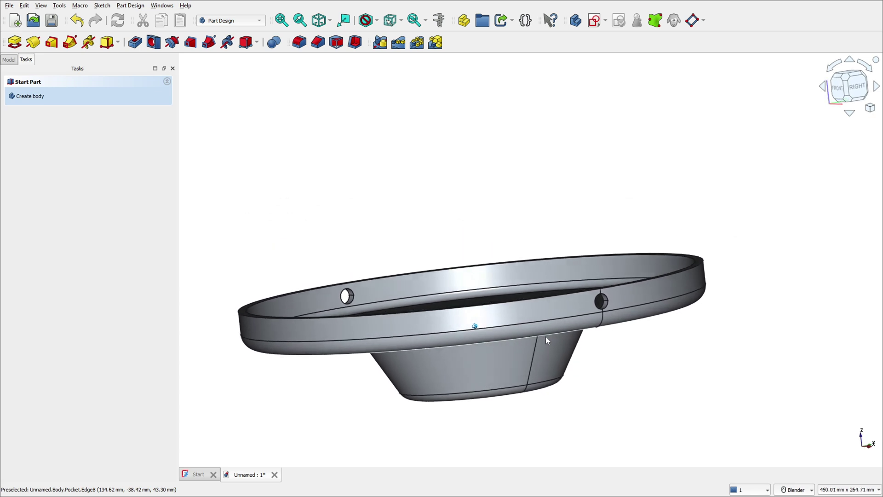
pyautogui.moveTo(556, 326); pyautogui.dragTo(592, 253, button='middle')
pyautogui.scroll(5, 592, 252)
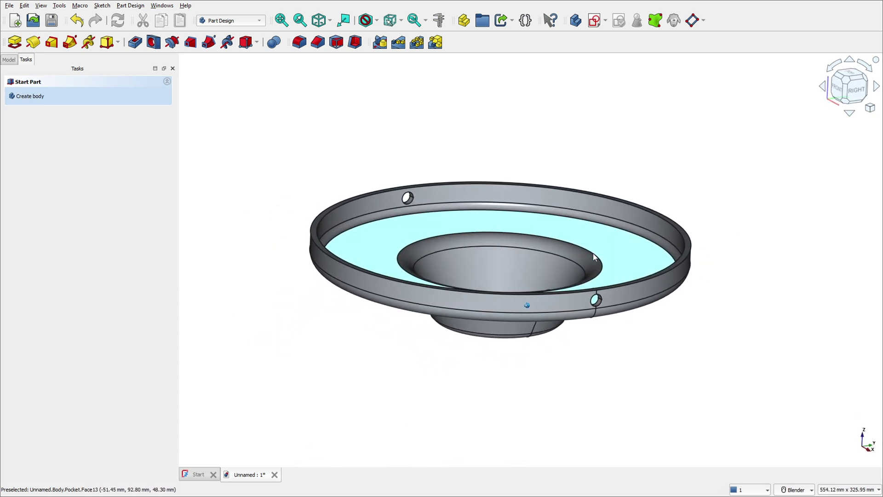
pyautogui.scroll(2, 593, 253)
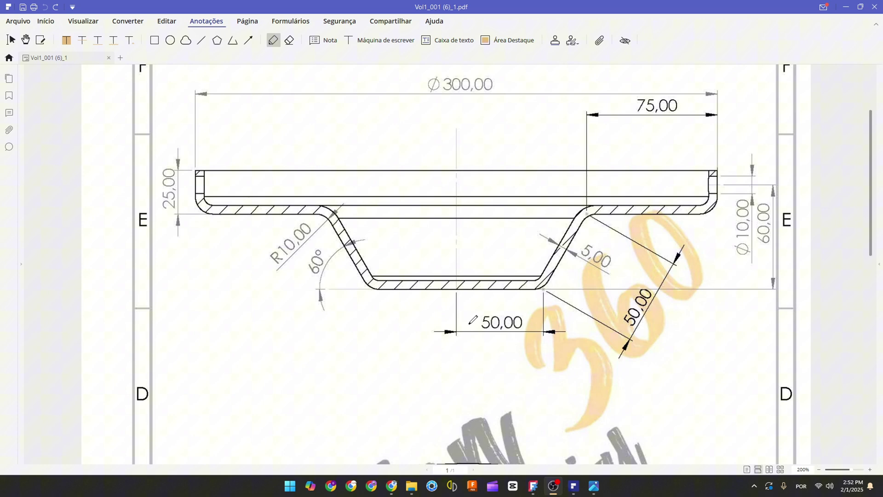
pyautogui.keyDown('ctrl'); pyautogui.scroll(-3, 473, 320); pyautogui.keyUp('ctrl')
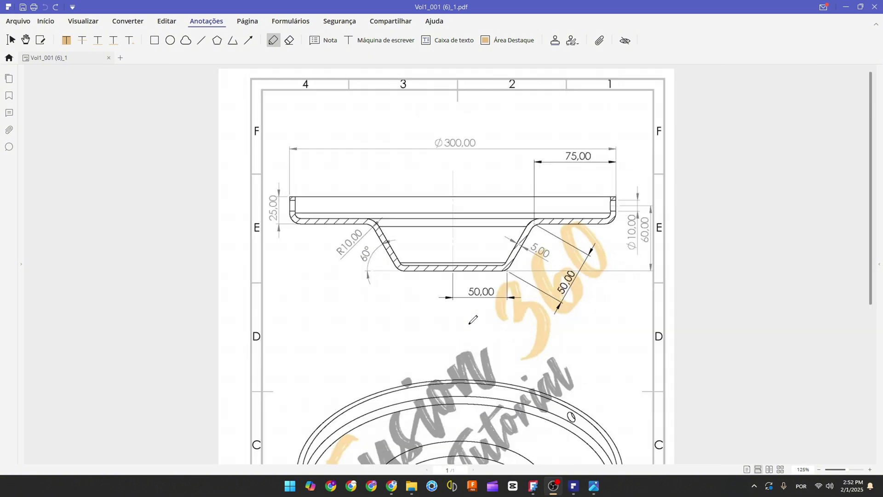
pyautogui.scroll(-3, 494, 344)
pyautogui.scroll(2, 494, 344)
pyautogui.scroll(1, 495, 344)
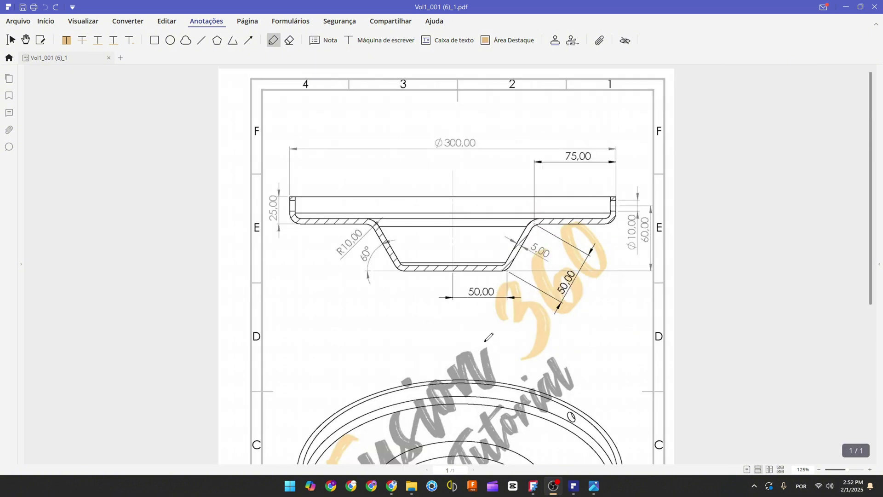
pyautogui.keyDown('ctrl'); pyautogui.scroll(3, 466, 230); pyautogui.keyUp('ctrl')
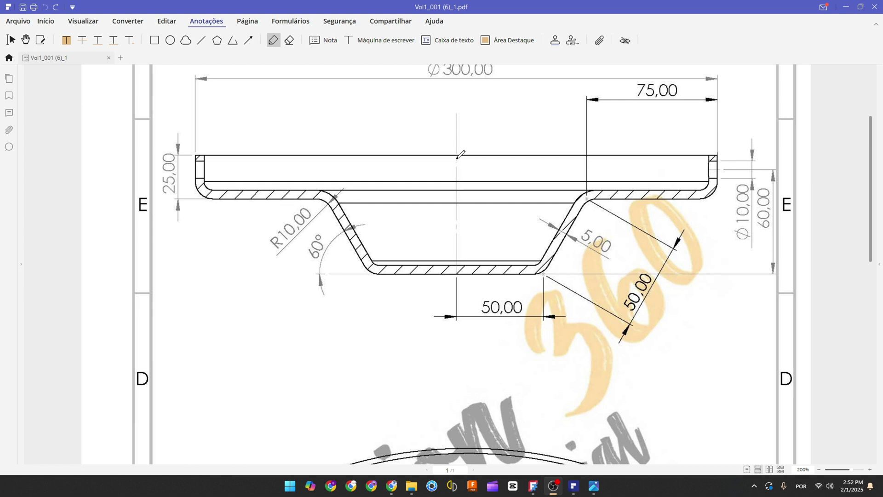
pyautogui.moveTo(458, 154)
pyautogui.mouseDown()
pyautogui.moveTo(457, 274)
pyautogui.moveTo(543, 276)
pyautogui.moveTo(572, 228)
pyautogui.mouseUp()
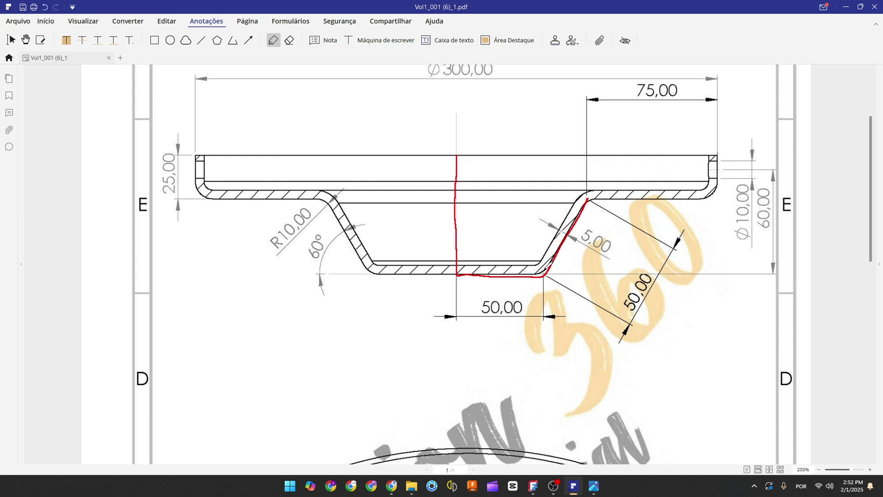
# Step: Mark the lower fillet and outer rim corners, the right flange and both 50,00 dimensions in red
pyautogui.moveTo(545, 267); pyautogui.dragTo(556, 272)
pyautogui.moveTo(716, 189); pyautogui.dragTo(716, 200)
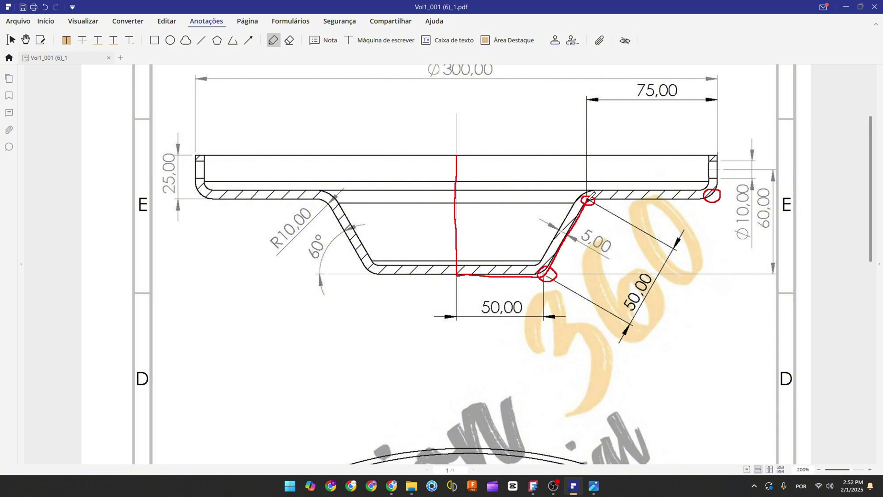
pyautogui.moveTo(592, 197)
pyautogui.mouseDown()
pyautogui.moveTo(715, 195)
pyautogui.moveTo(715, 168)
pyautogui.mouseUp()
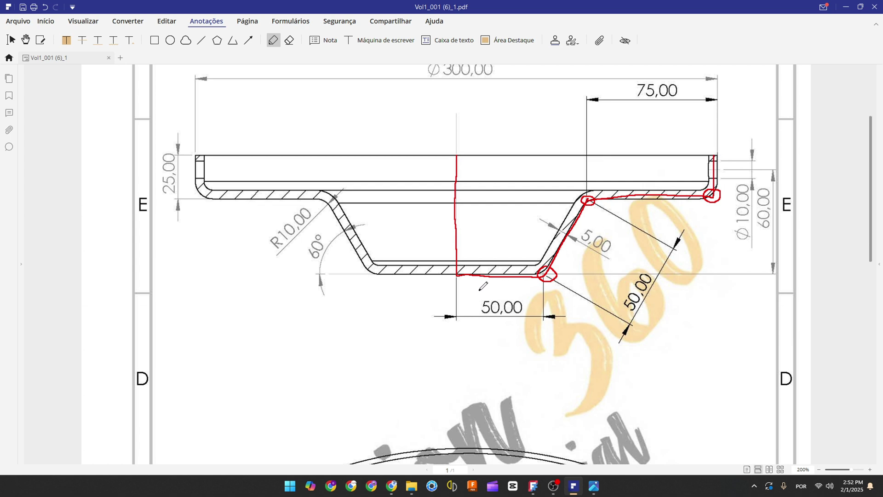
pyautogui.moveTo(480, 290)
pyautogui.mouseDown()
pyautogui.moveTo(532, 288)
pyautogui.moveTo(532, 317)
pyautogui.moveTo(471, 324)
pyautogui.moveTo(481, 290)
pyautogui.mouseUp()
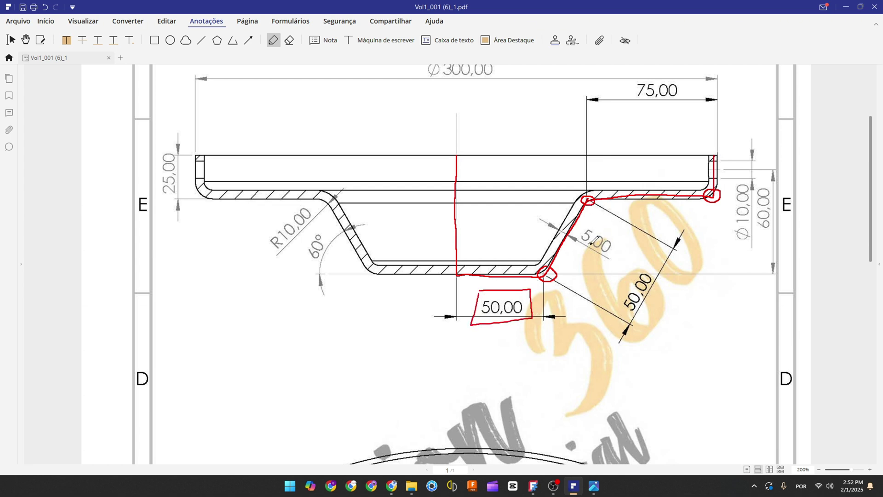
pyautogui.moveTo(636, 266)
pyautogui.mouseDown()
pyautogui.moveTo(629, 315)
pyautogui.moveTo(626, 278)
pyautogui.mouseUp()
# Step: Mark the 75,00 and 25,00 dimensions and the flange top edge in red, then return to FreeCAD
pyautogui.moveTo(596, 205); pyautogui.dragTo(666, 201)
pyautogui.moveTo(630, 79)
pyautogui.mouseDown()
pyautogui.moveTo(653, 100)
pyautogui.moveTo(688, 100)
pyautogui.moveTo(688, 81)
pyautogui.moveTo(630, 82)
pyautogui.mouseUp()
pyautogui.moveTo(719, 154); pyautogui.dragTo(732, 154)
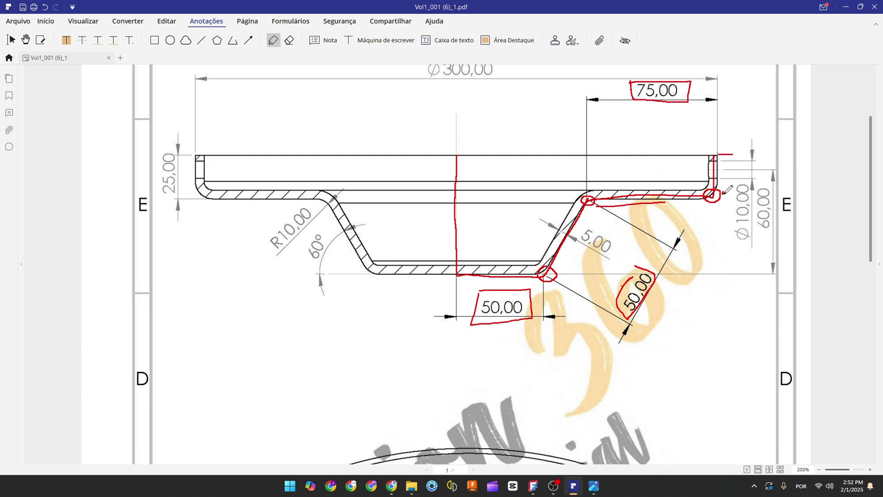
pyautogui.moveTo(177, 147)
pyautogui.mouseDown()
pyautogui.moveTo(156, 163)
pyautogui.moveTo(161, 210)
pyautogui.moveTo(181, 208)
pyautogui.moveTo(186, 144)
pyautogui.mouseUp()
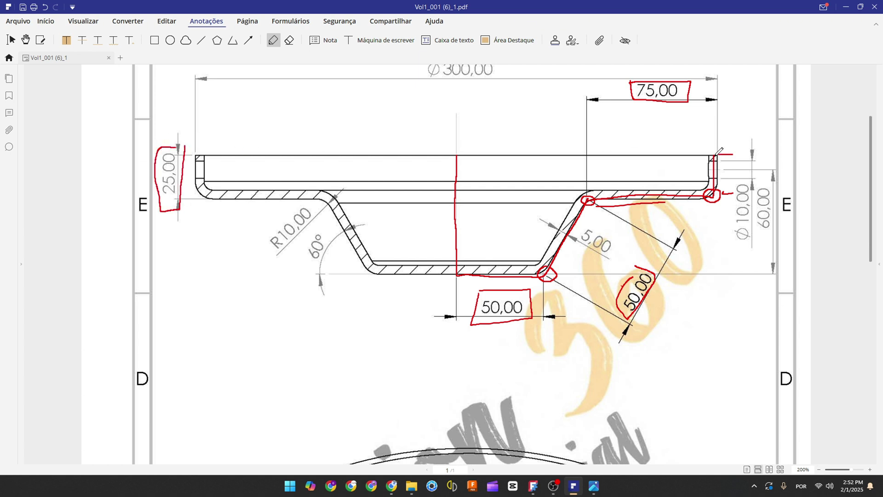
pyautogui.moveTo(717, 155); pyautogui.dragTo(461, 153)
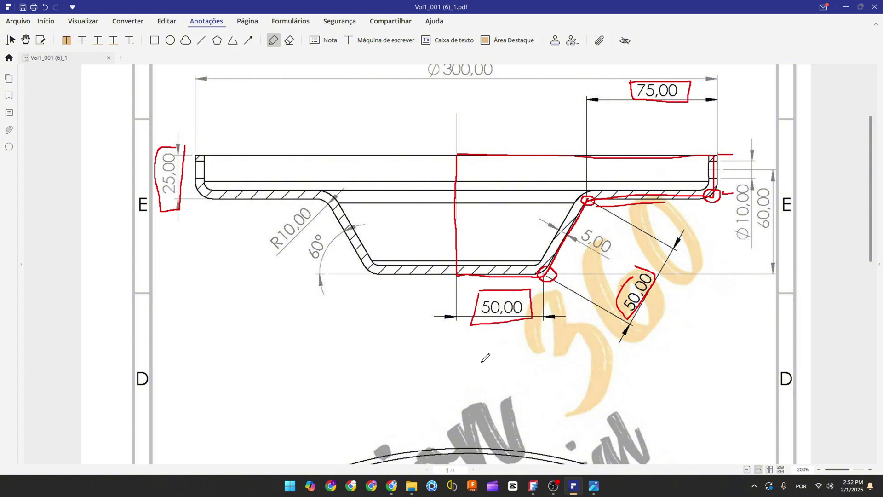
pyautogui.click(533, 486)
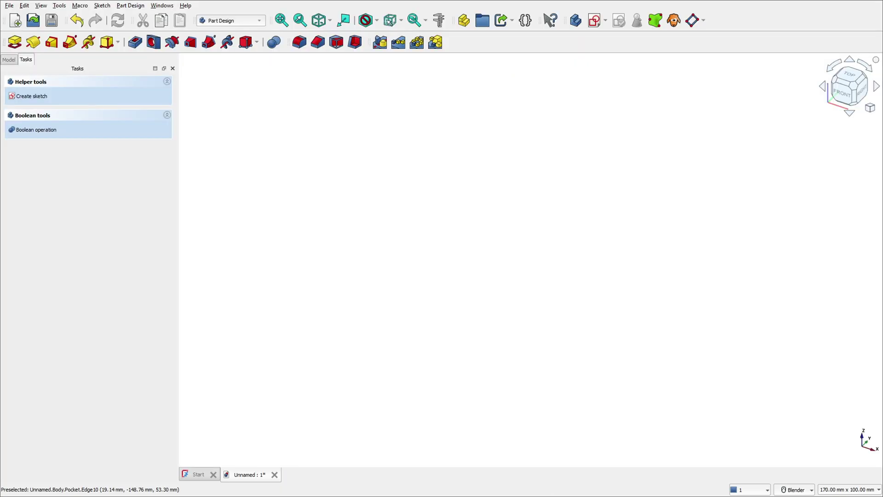
# Step: Create a sketch on the XZ plane and draw the bottom profile line from the origin
pyautogui.click(576, 20)
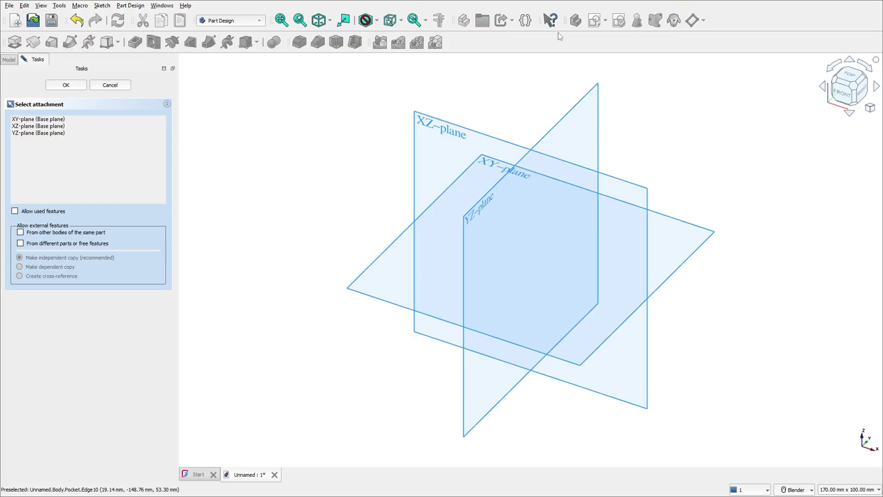
pyautogui.click(428, 126)
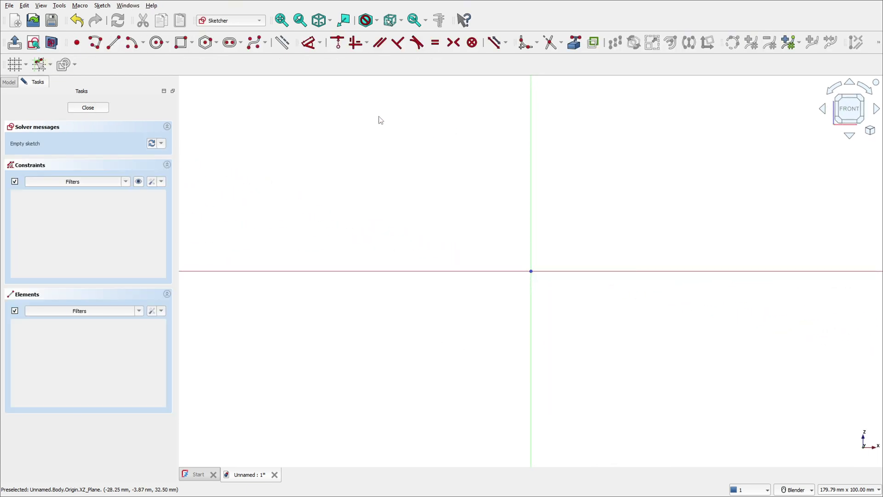
pyautogui.click(97, 45)
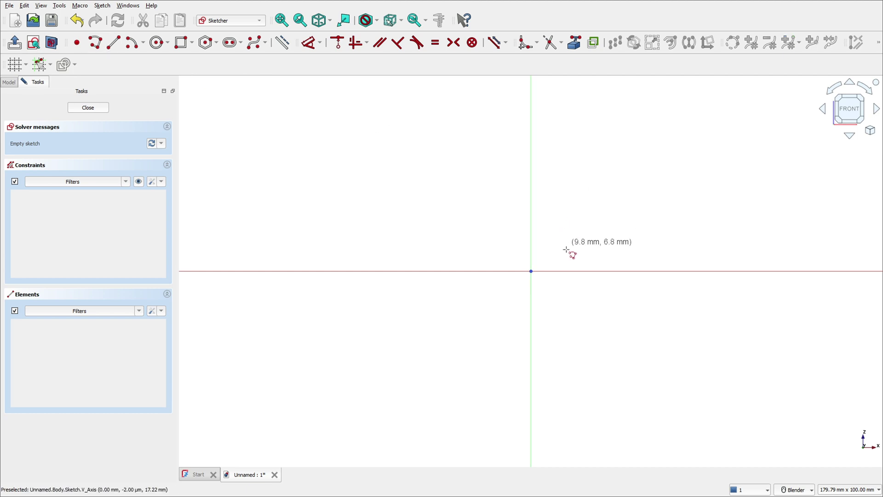
pyautogui.scroll(-2, 531, 272)
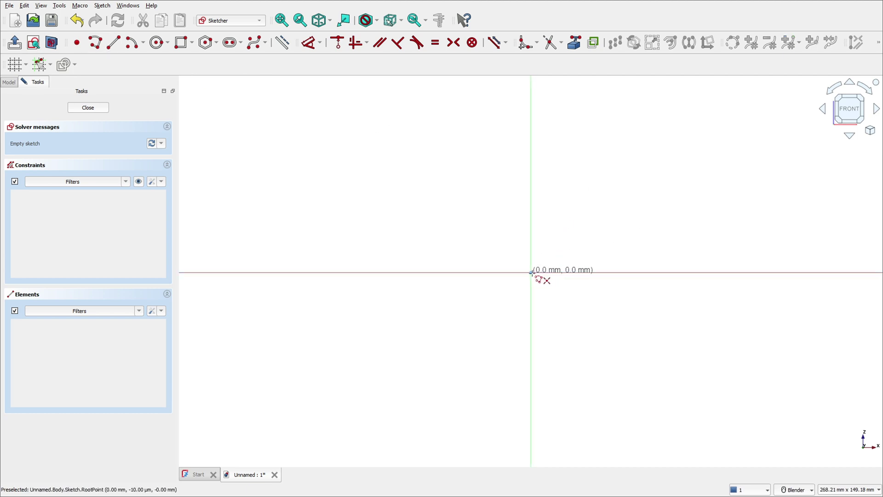
pyautogui.click(531, 272)
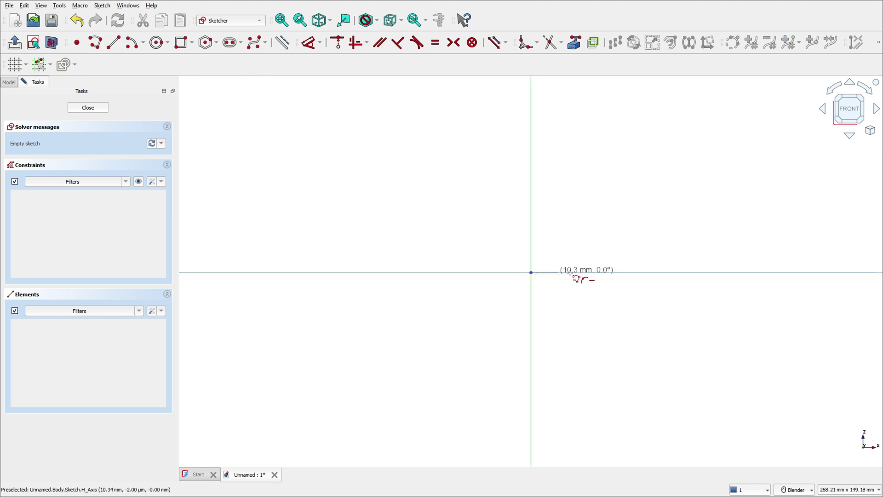
pyautogui.click(659, 273)
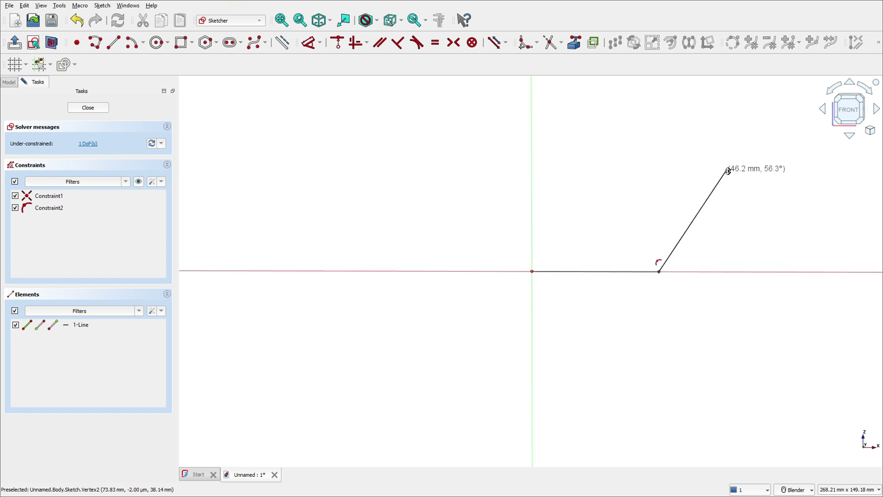
# Step: Add the slanted wall, flange, rim and top lines, closing the six-line profile at the origin
pyautogui.scroll(-2, 716, 184)
pyautogui.keyDown('shift'); pyautogui.moveTo(718, 176); pyautogui.dragTo(535, 256, button='middle'); pyautogui.keyUp('shift')
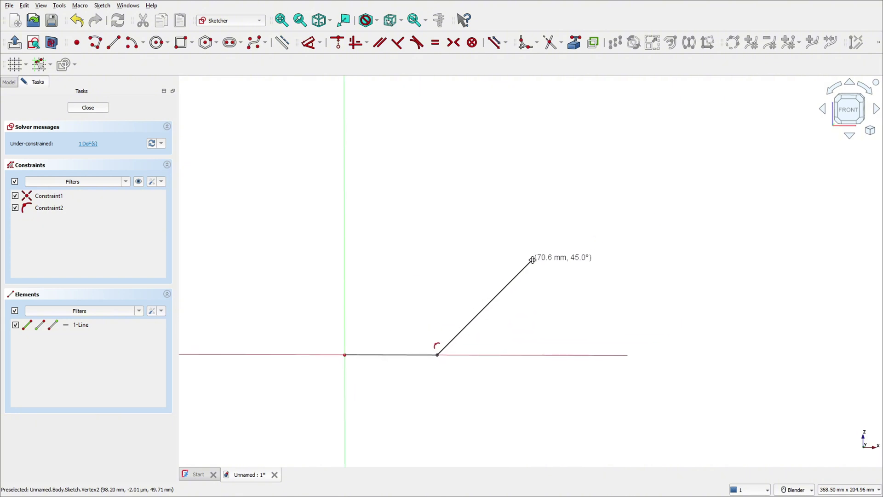
pyautogui.click(489, 284)
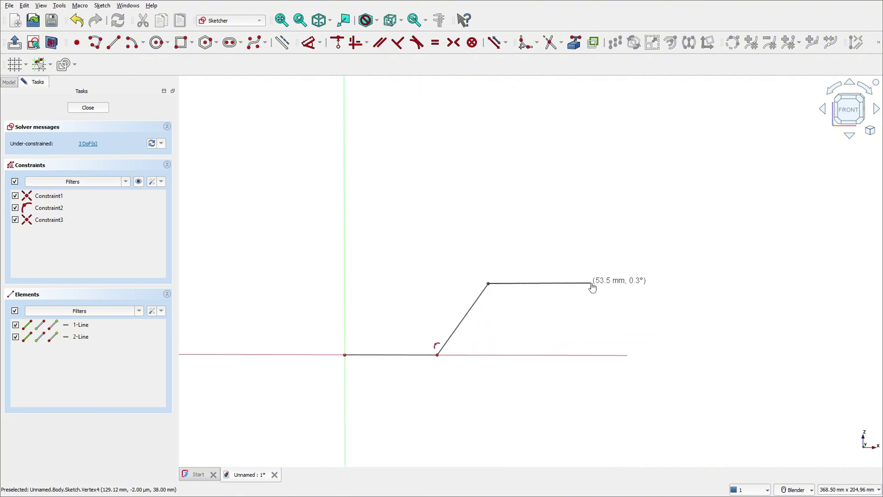
pyautogui.click(591, 284)
pyautogui.click(591, 231)
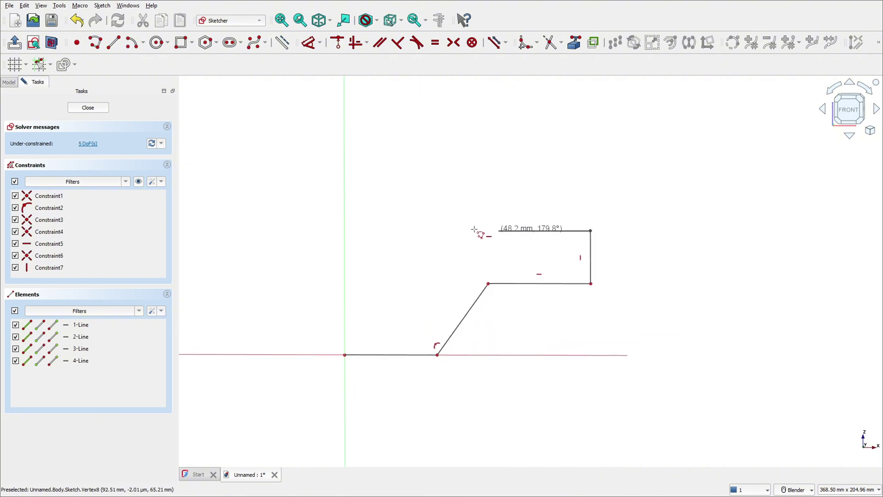
pyautogui.click(345, 236)
pyautogui.click(345, 355)
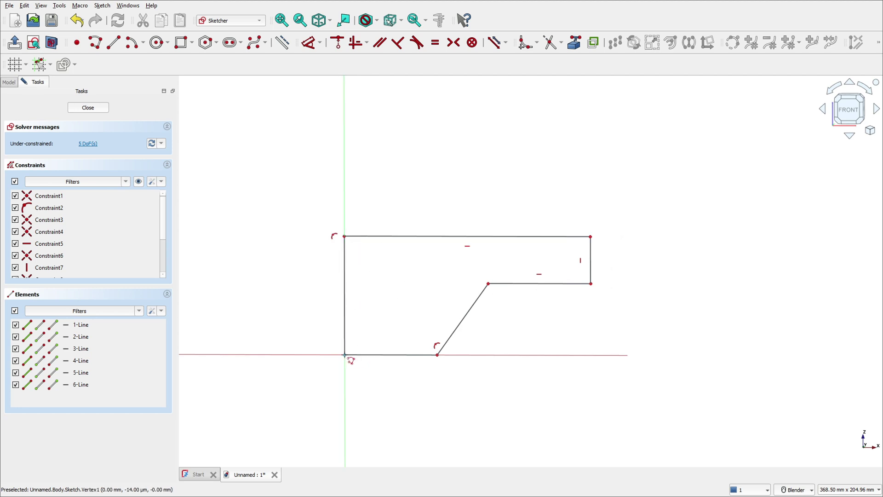
pyautogui.click(308, 43)
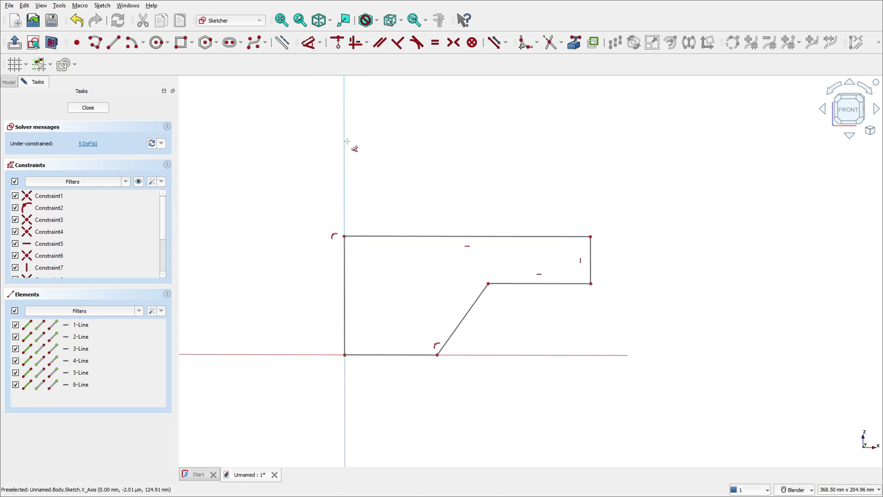
# Step: Dimension the bottom line and the slanted wall at 50 mm each
pyautogui.click(390, 355)
pyautogui.click(388, 392)
pyautogui.write('50')
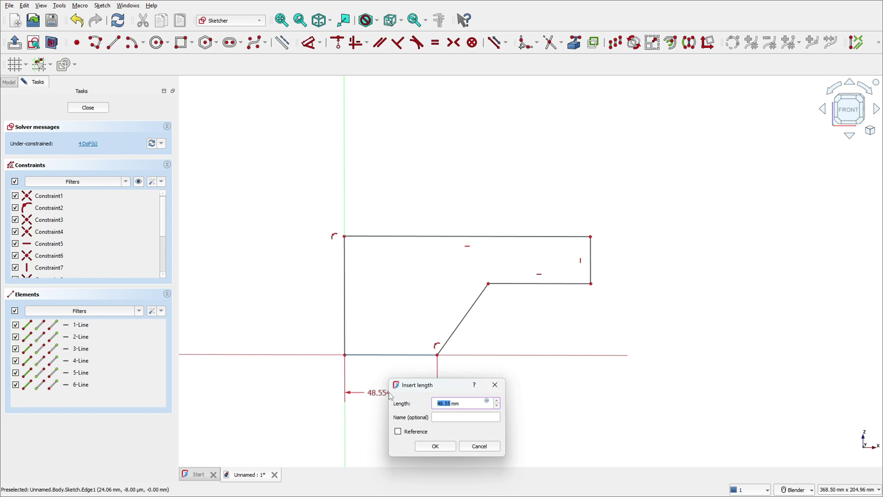
pyautogui.press('Return')
pyautogui.click(461, 324)
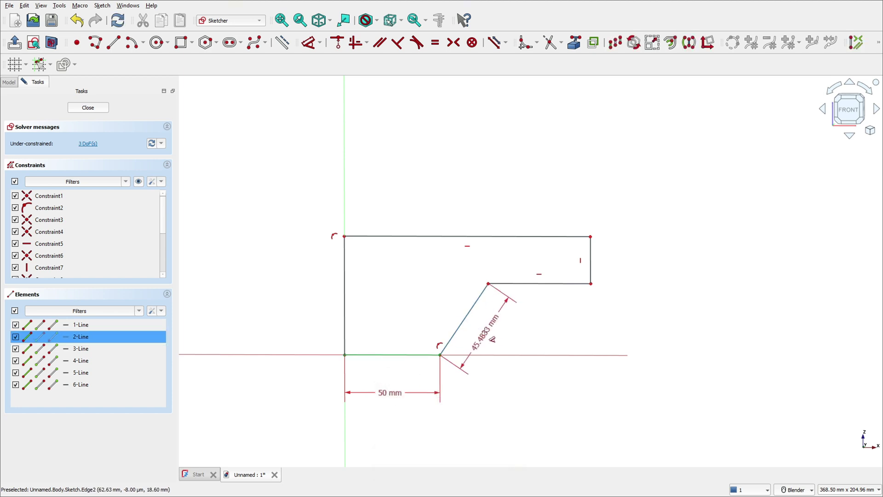
pyautogui.click(486, 336)
pyautogui.write('50')
pyautogui.press('Return')
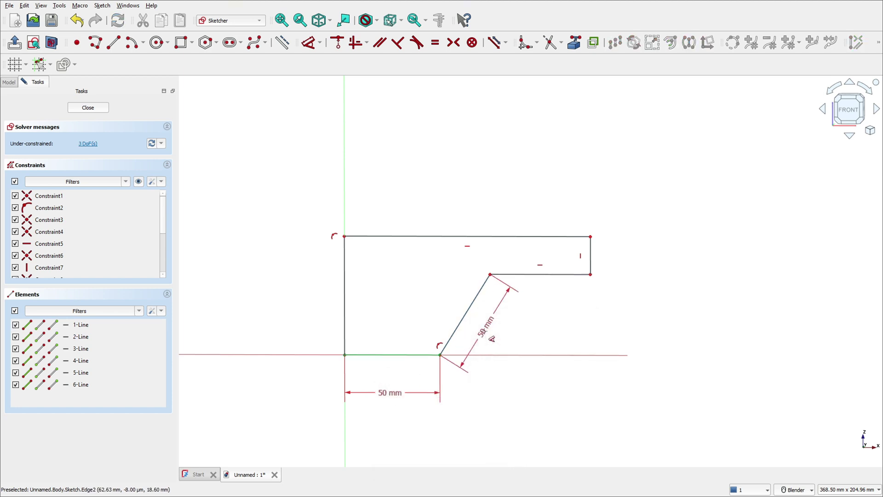
# Step: Set the flange width to 75 mm and the rim height to 25 mm
pyautogui.click(518, 274)
pyautogui.click(535, 200)
pyautogui.write('75')
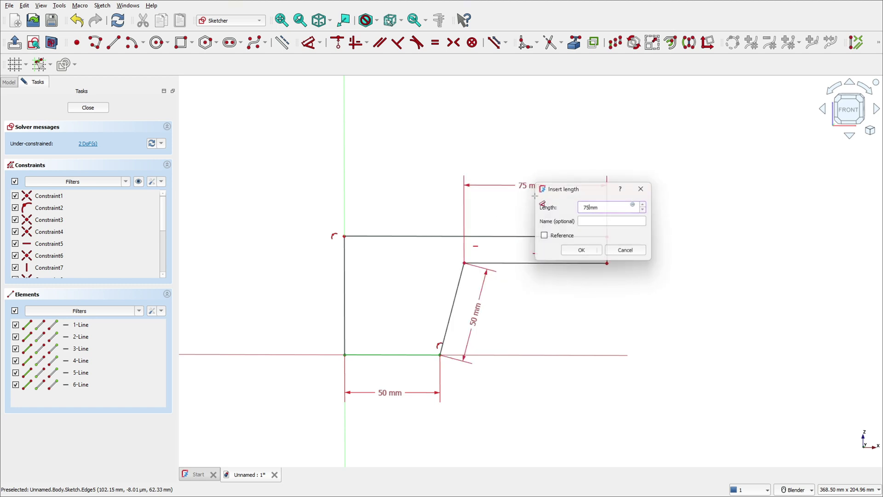
pyautogui.press('Return')
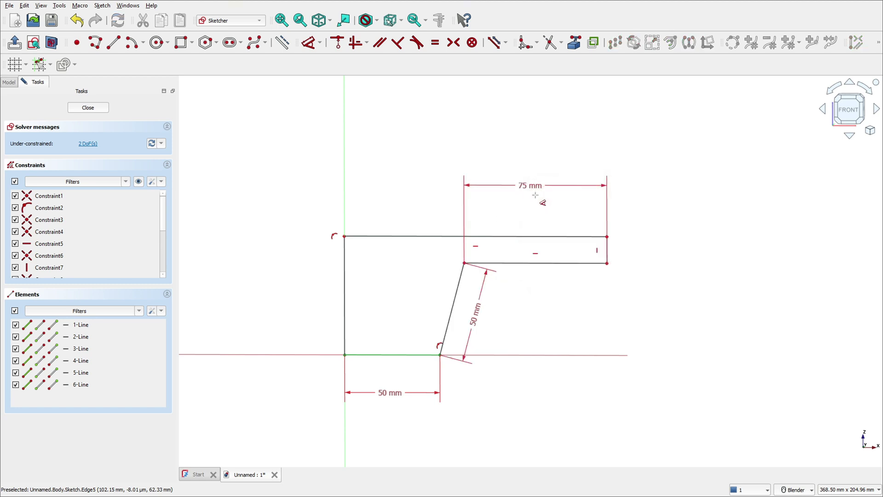
pyautogui.click(607, 250)
pyautogui.click(656, 253)
pyautogui.write('25')
pyautogui.press('Return')
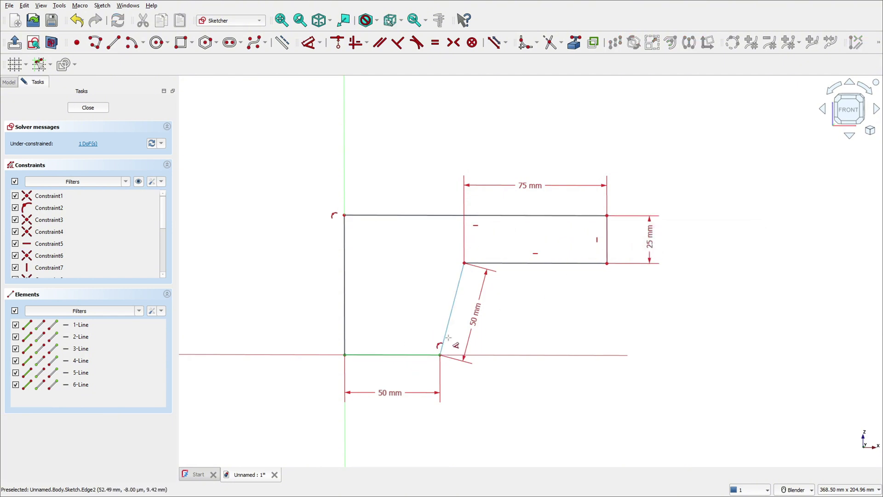
# Step: On the PDFelement drawing, circle the 60° angle in red and add red strokes near the 5,00 dimension
pyautogui.hotkey('alt', 'Tab')
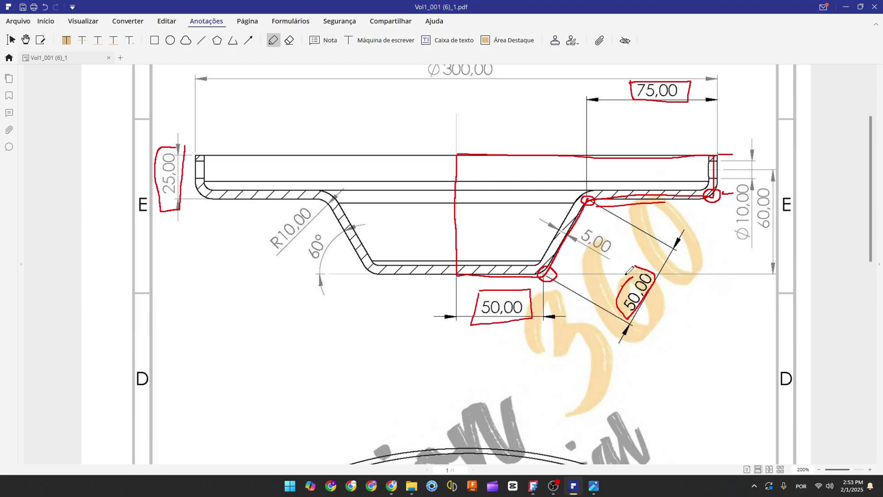
pyautogui.moveTo(317, 235)
pyautogui.mouseDown()
pyautogui.moveTo(299, 247)
pyautogui.moveTo(326, 263)
pyautogui.moveTo(321, 231)
pyautogui.mouseUp()
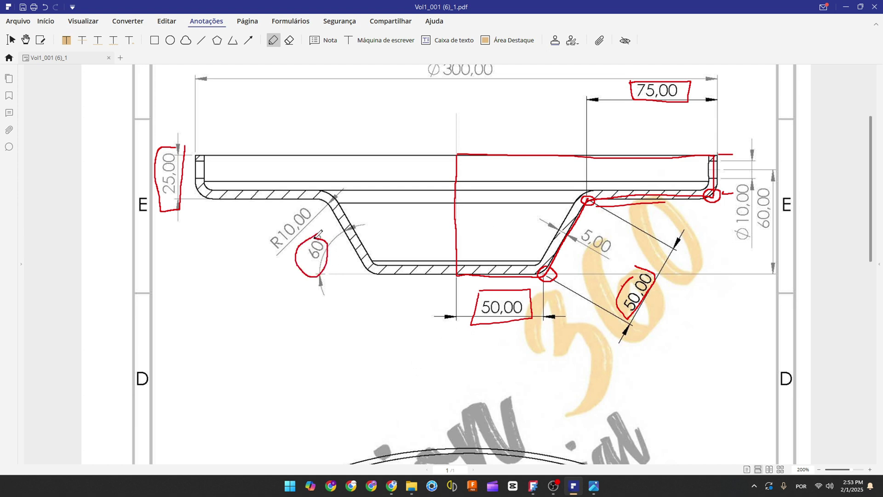
pyautogui.moveTo(554, 276); pyautogui.dragTo(593, 279)
pyautogui.moveTo(570, 236); pyautogui.dragTo(595, 280)
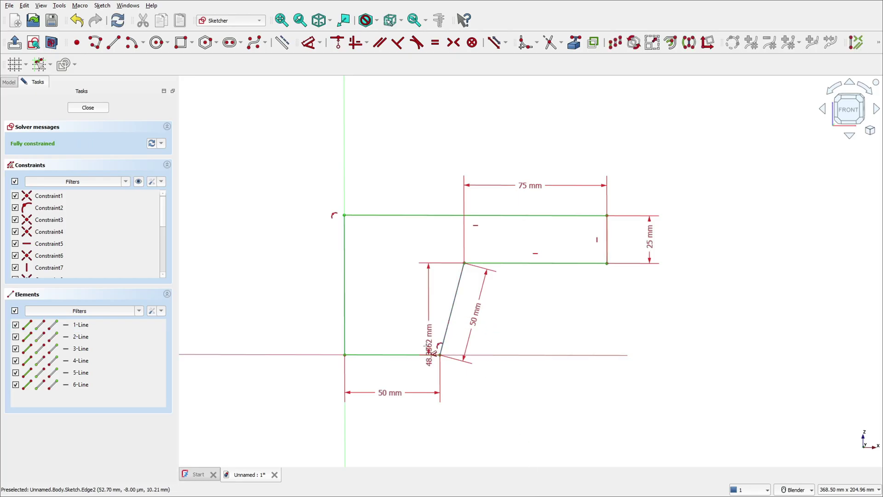
# Step: Constrain the slanted wall to 60° from the bottom line and move the 50 mm label outward
pyautogui.click(433, 354)
pyautogui.click(505, 326)
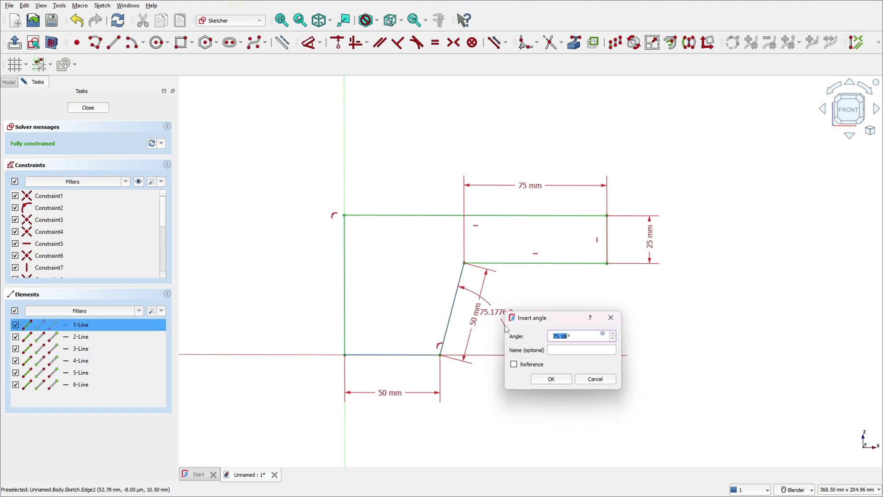
pyautogui.write('60')
pyautogui.press('Return')
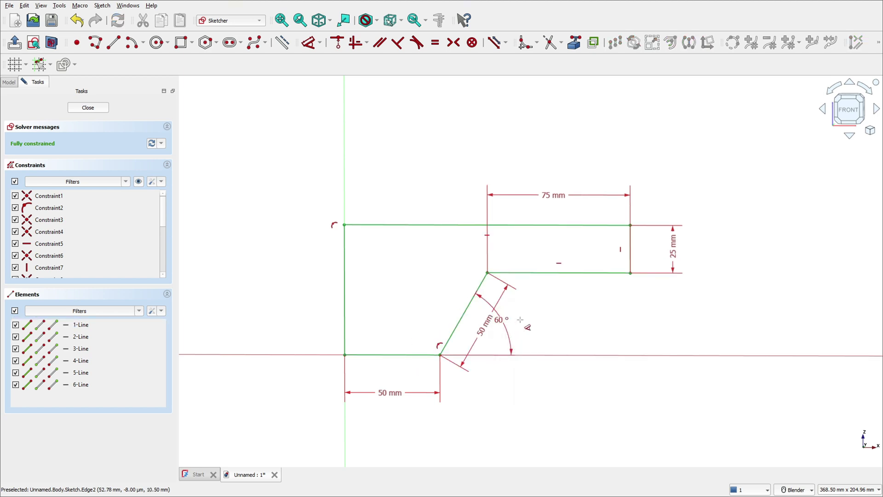
pyautogui.moveTo(489, 331); pyautogui.dragTo(543, 371)
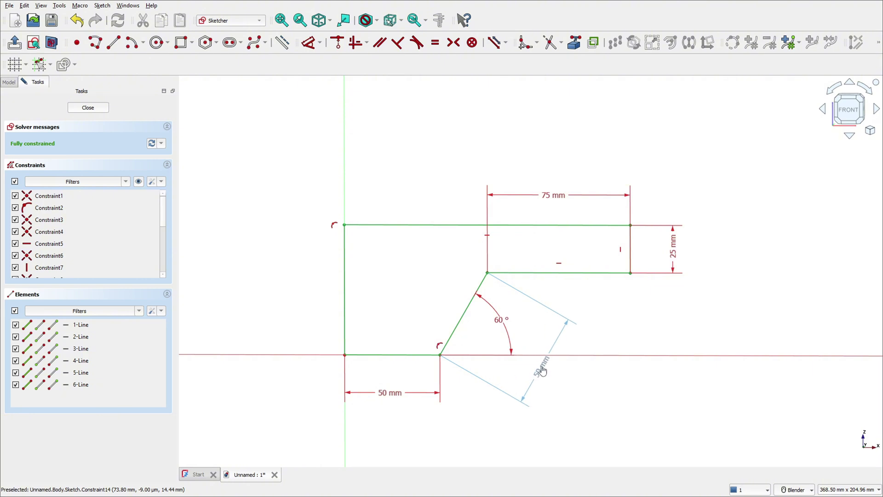
pyautogui.scroll(-3, 534, 318)
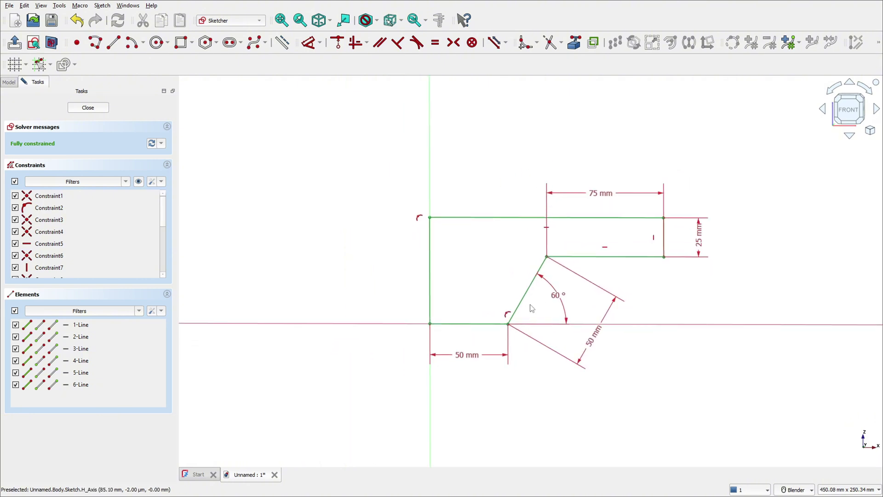
pyautogui.scroll(2, 531, 308)
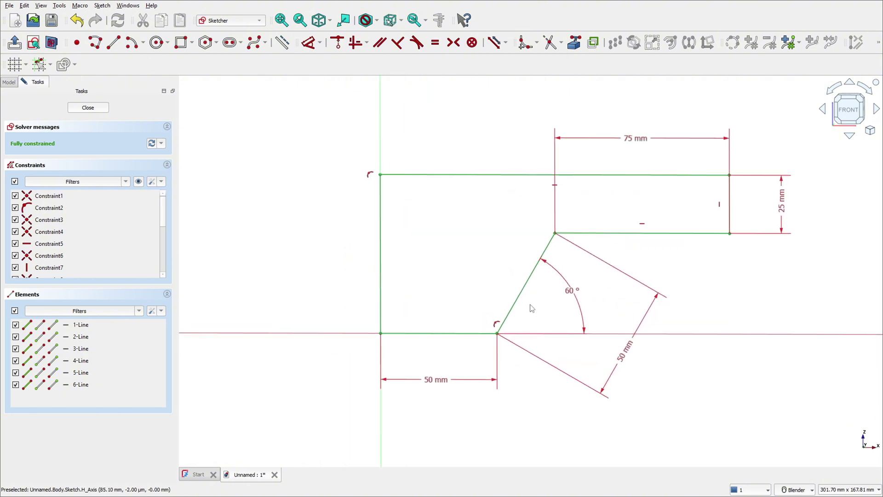
# Step: Close the sketch and revolve the profile 360° around the vertical sketch axis
pyautogui.click(14, 43)
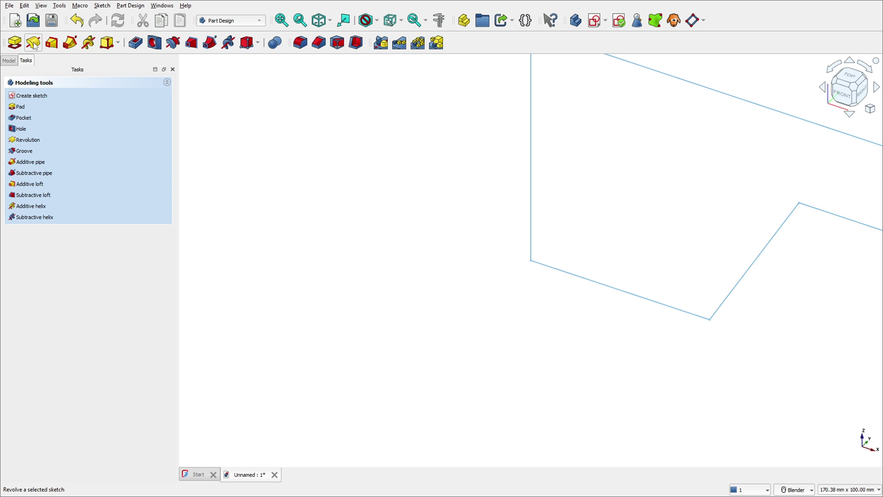
pyautogui.scroll(-3, 616, 162)
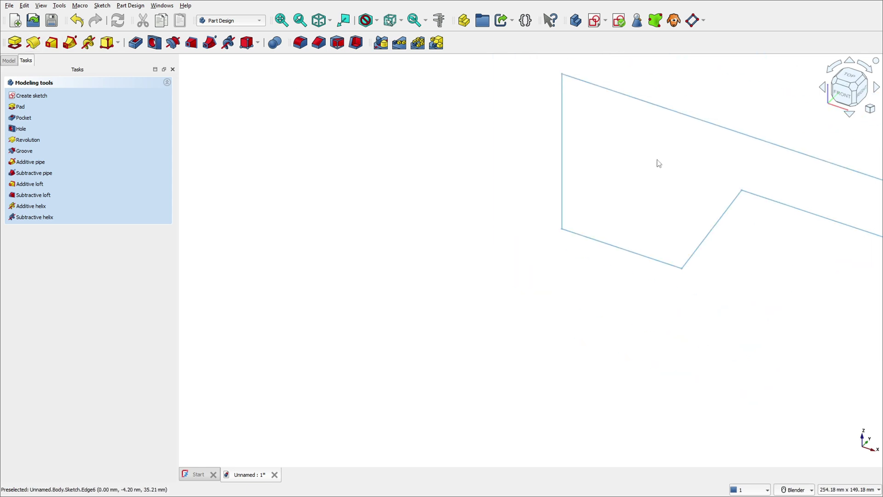
pyautogui.keyDown('shift'); pyautogui.moveTo(683, 159); pyautogui.dragTo(561, 211, button='middle'); pyautogui.keyUp('shift')
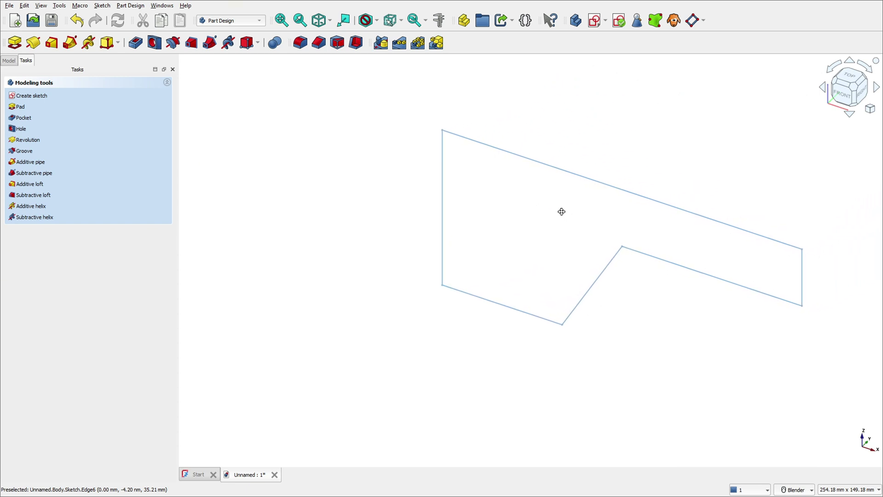
pyautogui.click(32, 43)
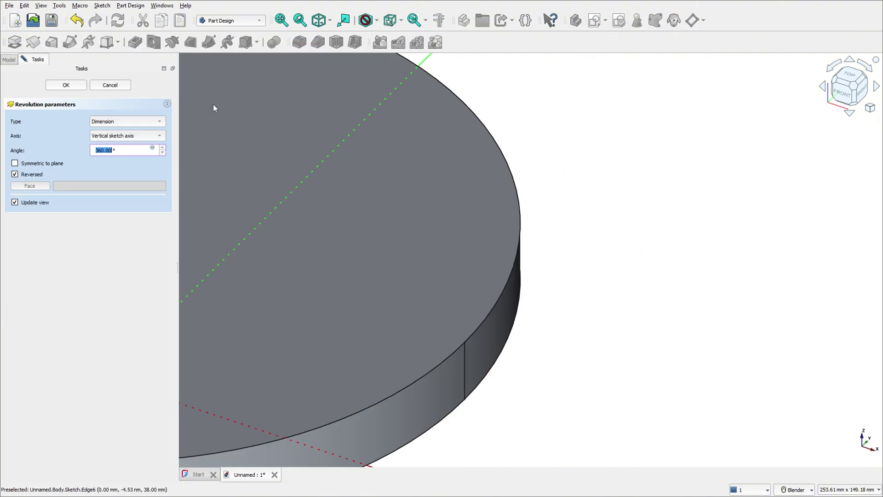
pyautogui.scroll(-5, 272, 154)
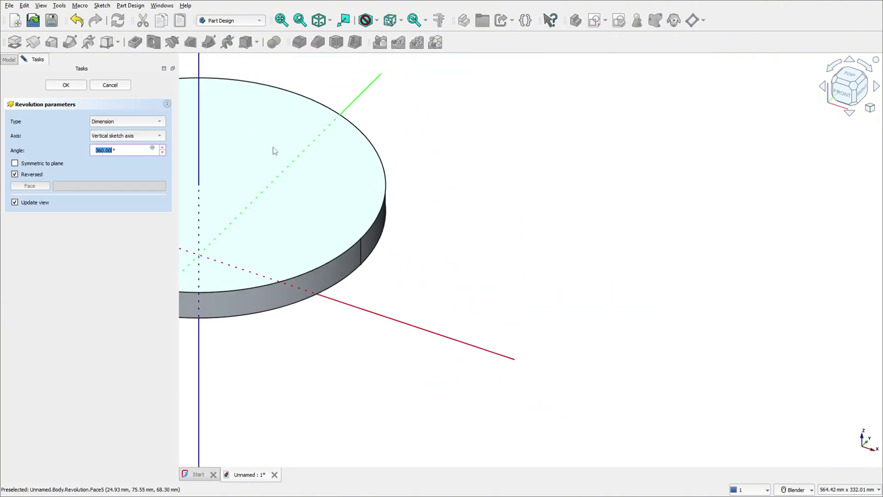
pyautogui.moveTo(275, 150); pyautogui.dragTo(571, 191, button='middle')
pyautogui.moveTo(465, 236); pyautogui.dragTo(483, 213, button='middle')
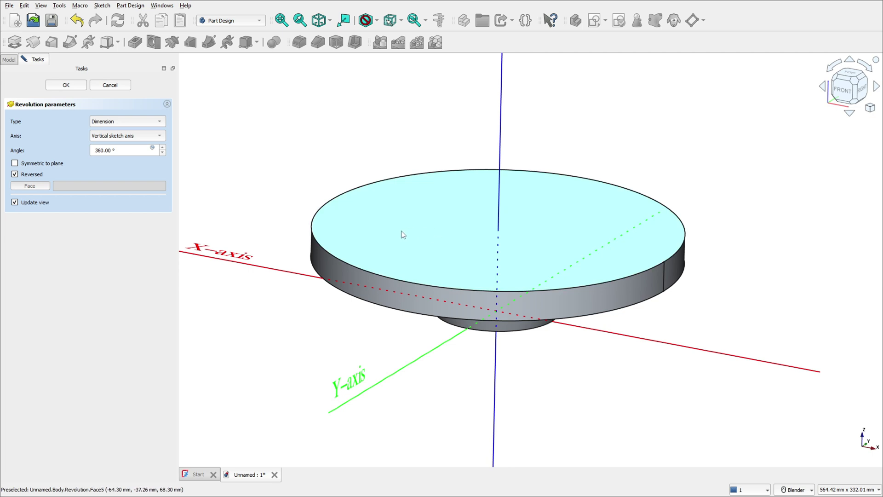
pyautogui.click(65, 85)
# Step: Circle the R10,00 radius in red on the reference drawing and return to FreeCAD
pyautogui.moveTo(461, 201)
pyautogui.mouseDown(button='middle')
pyautogui.moveTo(460, 152)
pyautogui.moveTo(462, 187)
pyautogui.mouseUp(button='middle')
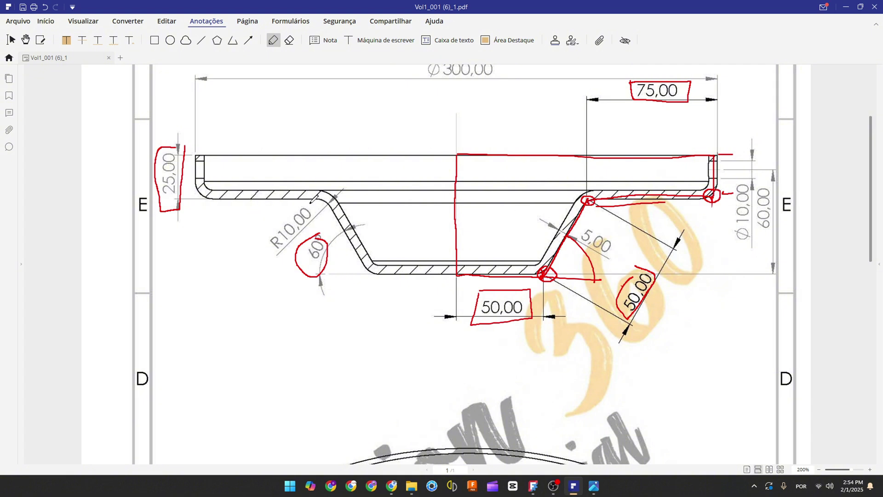
pyautogui.moveTo(311, 203)
pyautogui.mouseDown()
pyautogui.moveTo(279, 215)
pyautogui.moveTo(264, 244)
pyautogui.moveTo(290, 246)
pyautogui.moveTo(304, 207)
pyautogui.mouseUp()
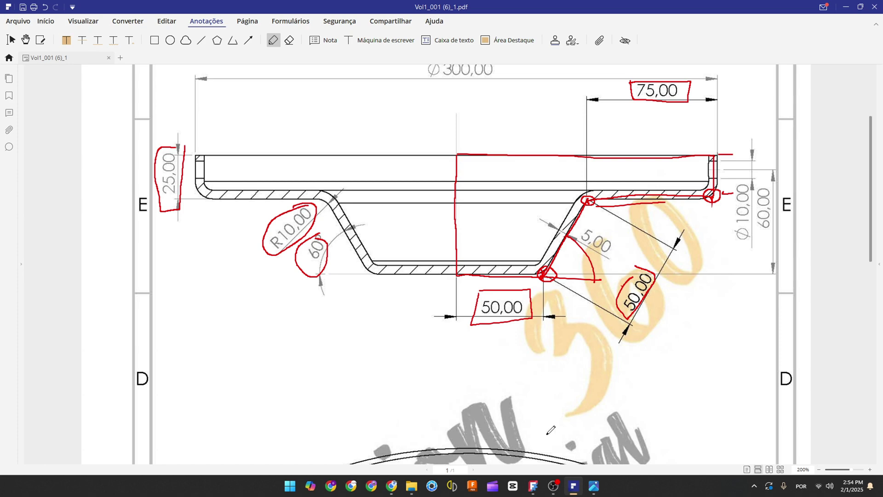
pyautogui.click(533, 485)
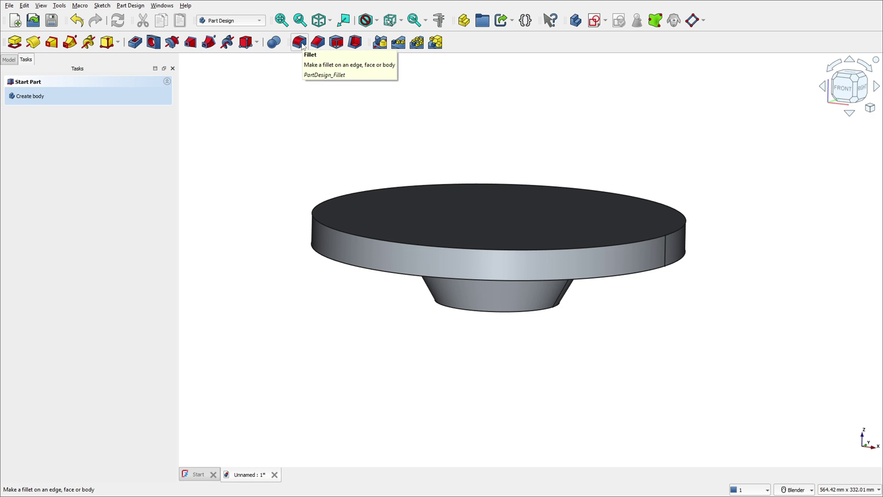
# Step: Fillet the disc's lower outer edge and the cone's top and bottom edges with a 10 mm radius
pyautogui.click(299, 43)
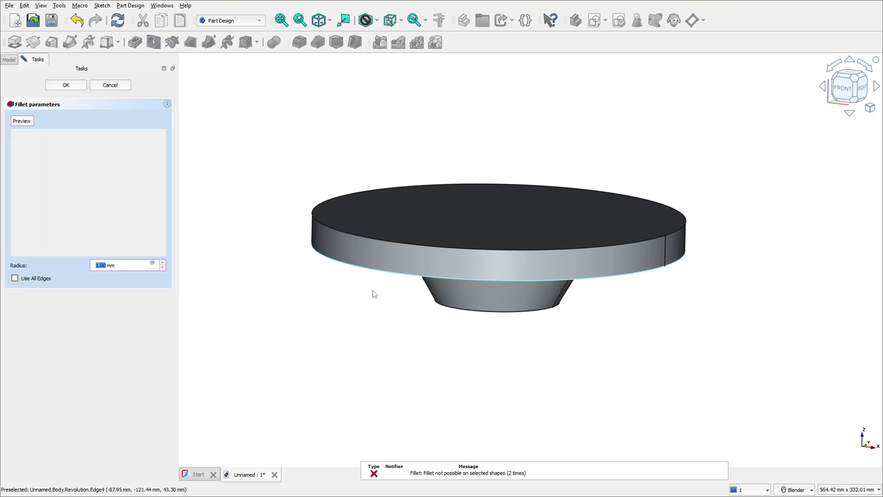
pyautogui.moveTo(390, 371); pyautogui.dragTo(371, 274, button='middle')
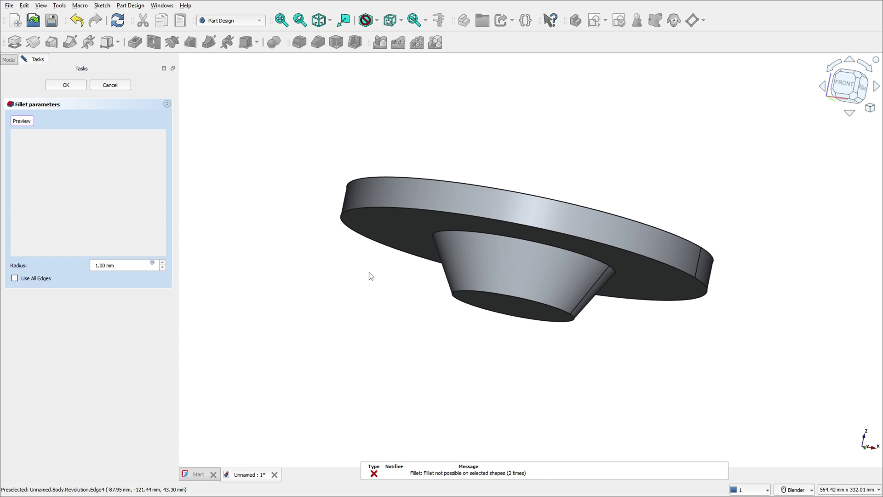
pyautogui.click(366, 215)
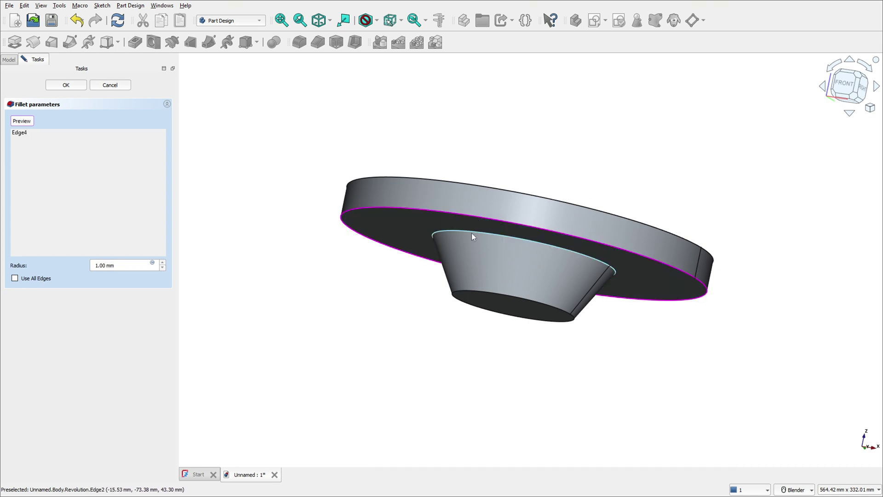
pyautogui.click(473, 236)
pyautogui.click(458, 293)
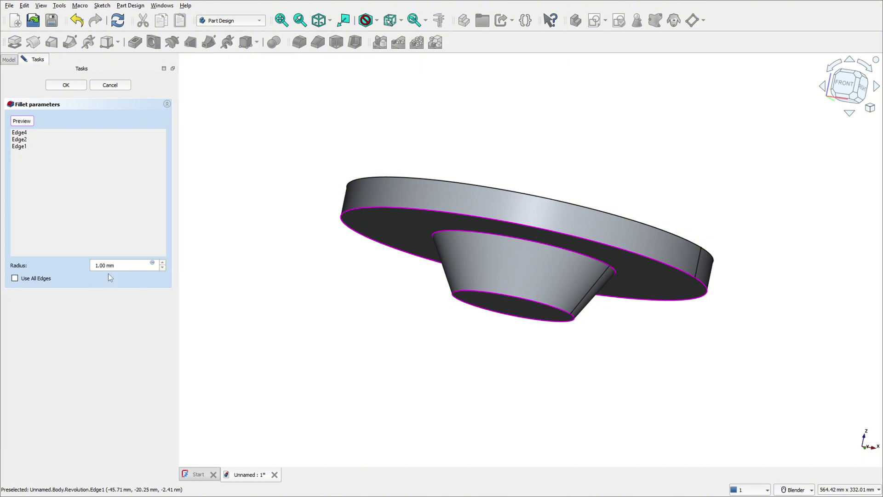
pyautogui.write('10')
pyautogui.click(83, 214)
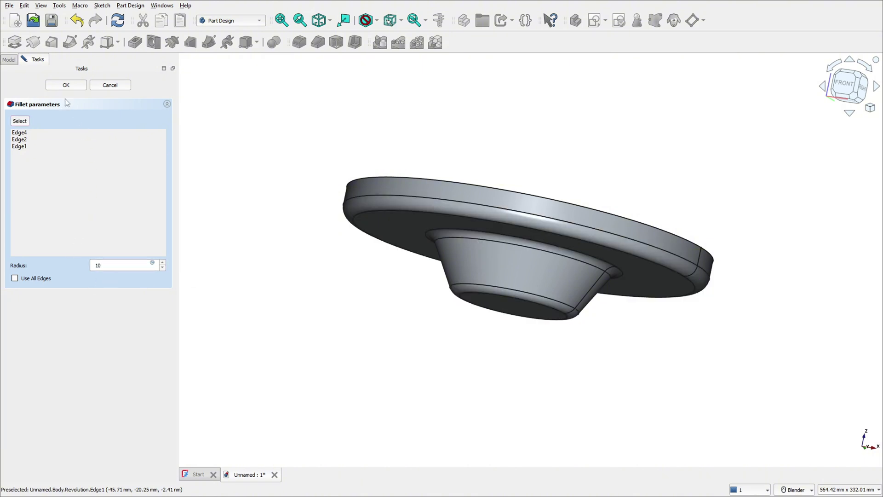
pyautogui.click(66, 84)
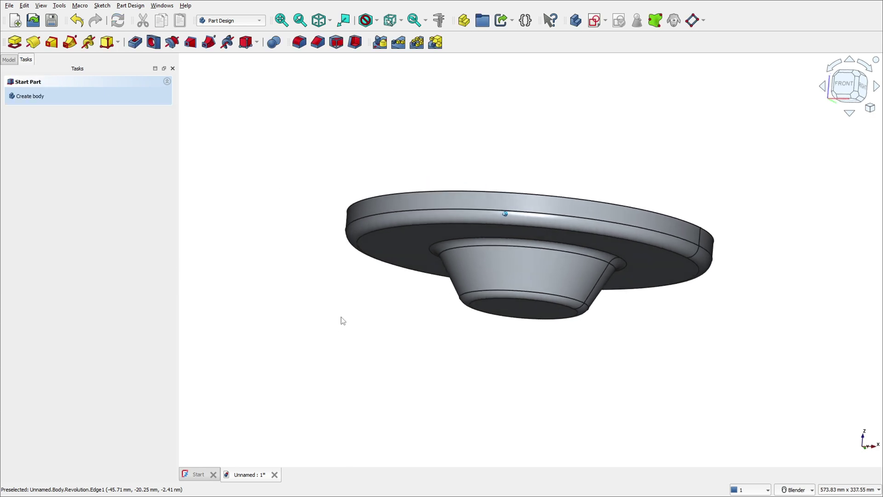
pyautogui.moveTo(343, 321); pyautogui.dragTo(568, 321, button='middle')
pyautogui.scroll(3, 414, 322)
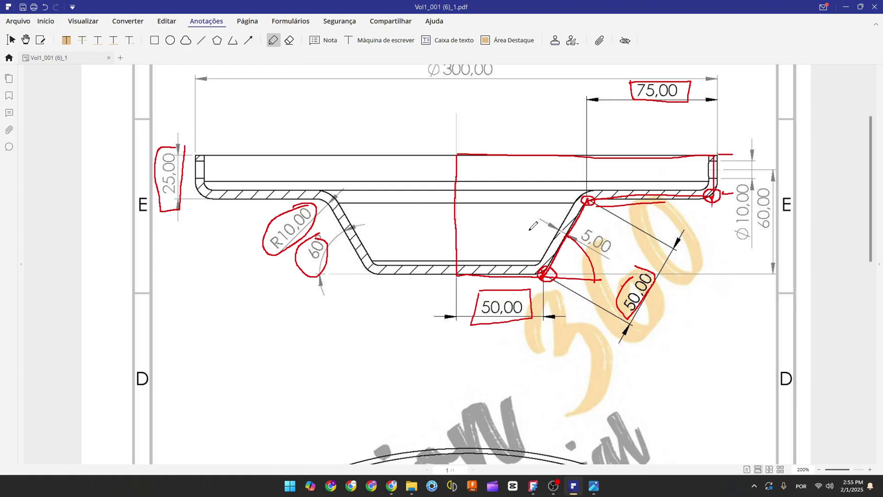
# Step: Box the 5,00 wall thickness in red, trace the bottom flange, left sloped wall and top-left flange, then return to FreeCAD
pyautogui.moveTo(595, 230)
pyautogui.mouseDown()
pyautogui.moveTo(584, 229)
pyautogui.moveTo(602, 254)
pyautogui.moveTo(595, 230)
pyautogui.mouseUp()
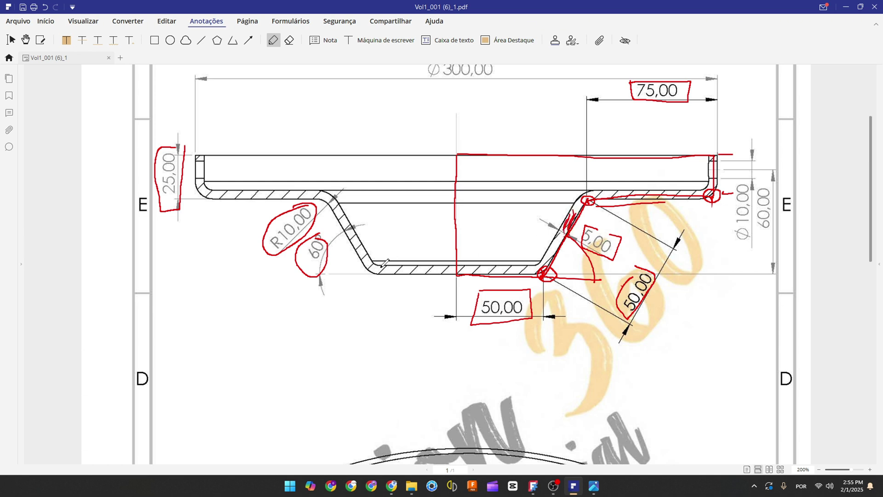
pyautogui.moveTo(382, 266)
pyautogui.mouseDown()
pyautogui.moveTo(418, 267)
pyautogui.moveTo(409, 269)
pyautogui.mouseUp()
pyautogui.moveTo(335, 198); pyautogui.dragTo(368, 256)
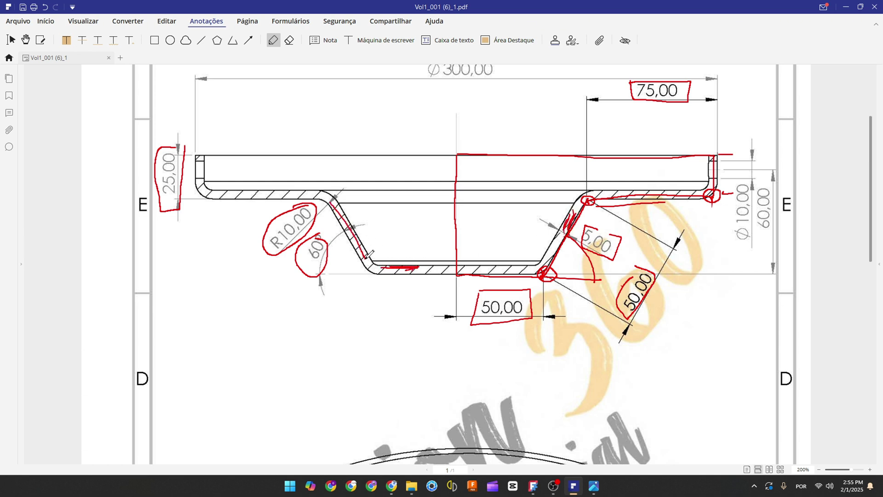
pyautogui.moveTo(224, 189); pyautogui.dragTo(276, 196)
pyautogui.click(532, 485)
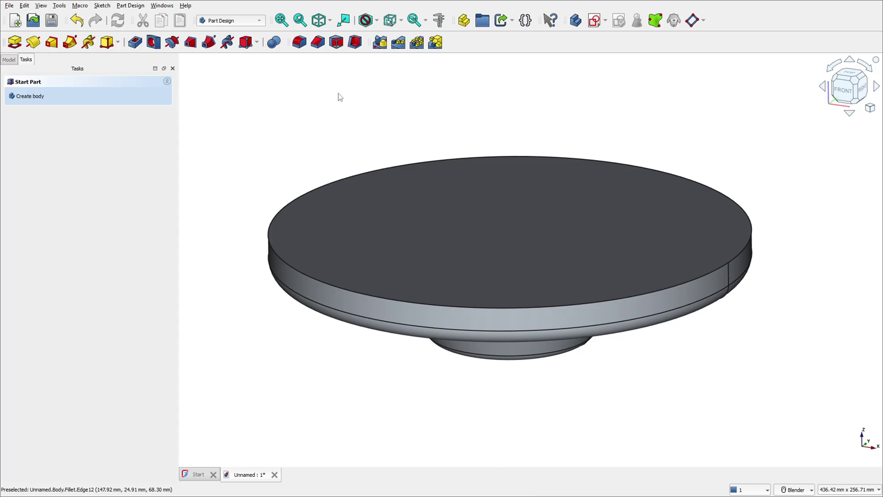
# Step: Apply a 5 mm Skin-mode Thickness with the top face (Face8) left open
pyautogui.click(355, 42)
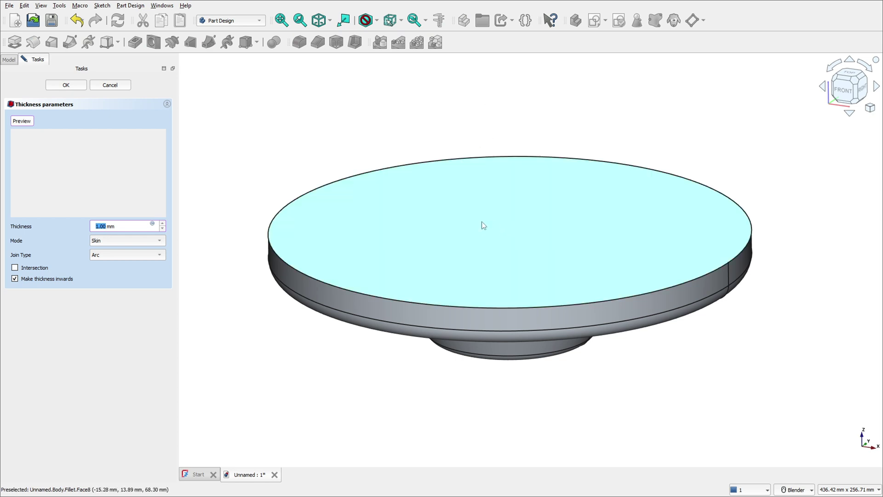
pyautogui.click(504, 231)
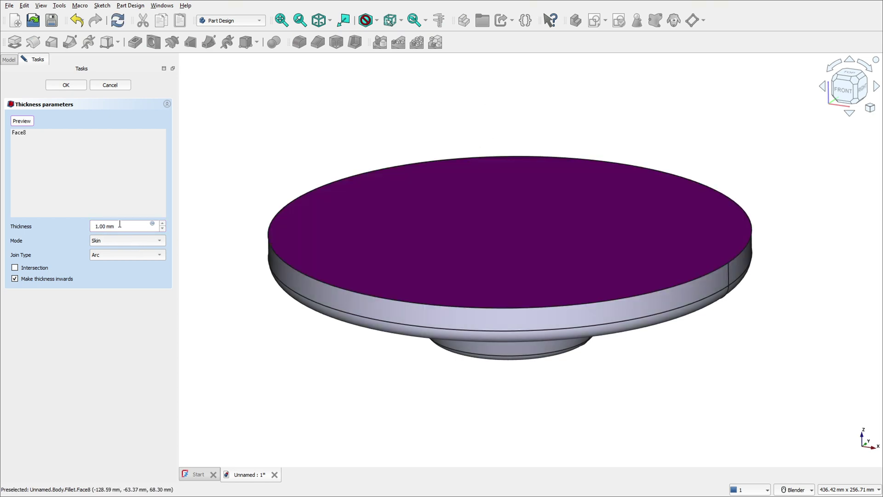
pyautogui.moveTo(124, 224); pyautogui.dragTo(78, 221)
pyautogui.write('5')
pyautogui.click(105, 241)
pyautogui.click(108, 240)
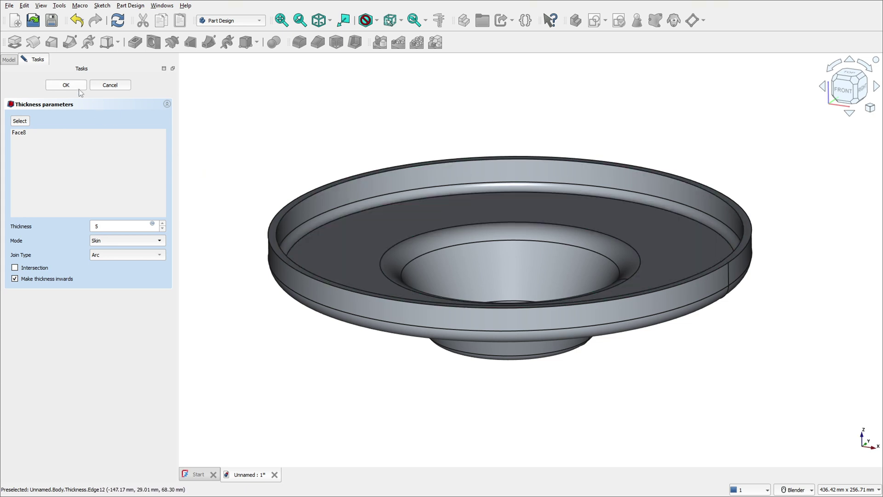
pyautogui.click(66, 85)
pyautogui.moveTo(483, 93); pyautogui.dragTo(512, 330, button='middle')
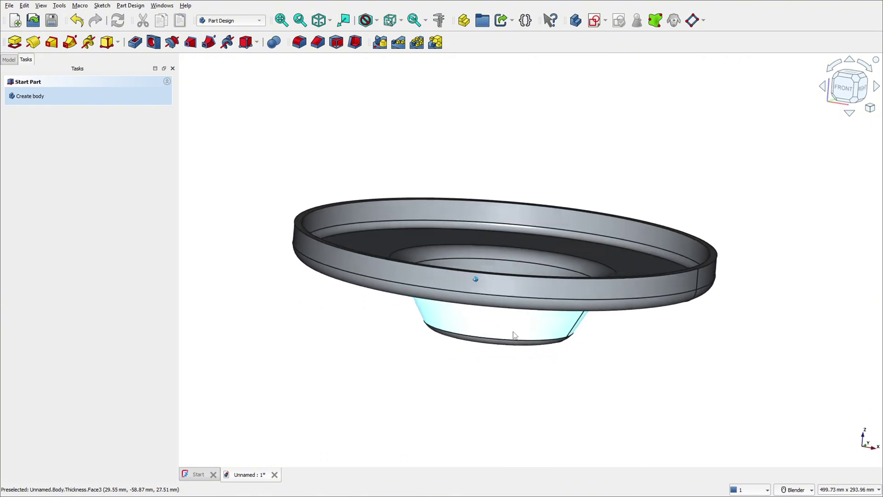
# Step: Turn the shelled dish to isometric, orbit it frontally, then bring up the PDFelement drawing
pyautogui.press('0')
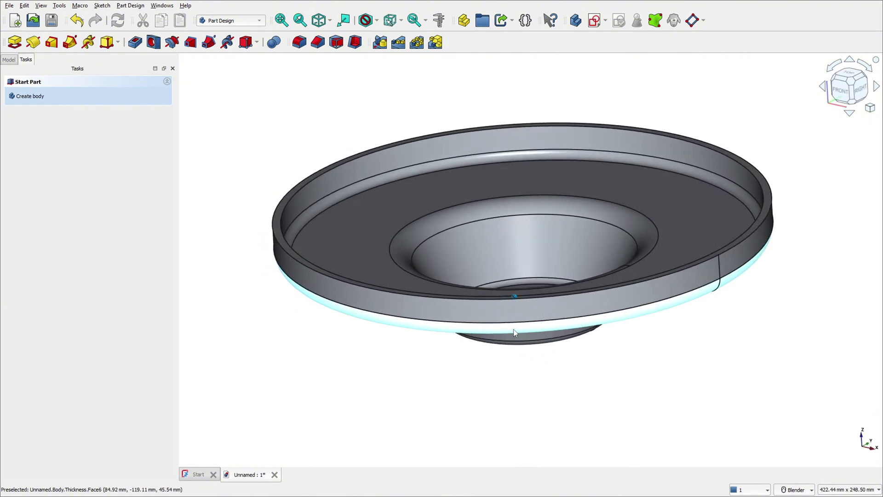
pyautogui.moveTo(515, 331); pyautogui.dragTo(561, 323, button='middle')
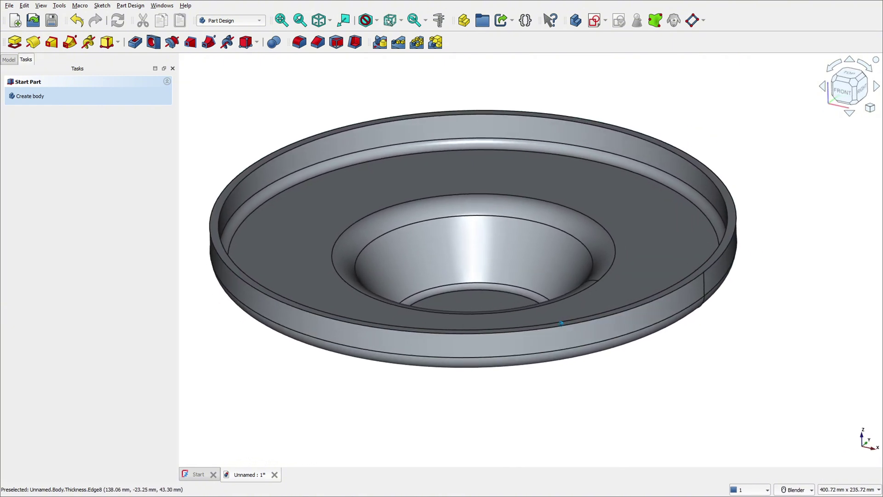
pyautogui.hotkey('alt', 'Tab')
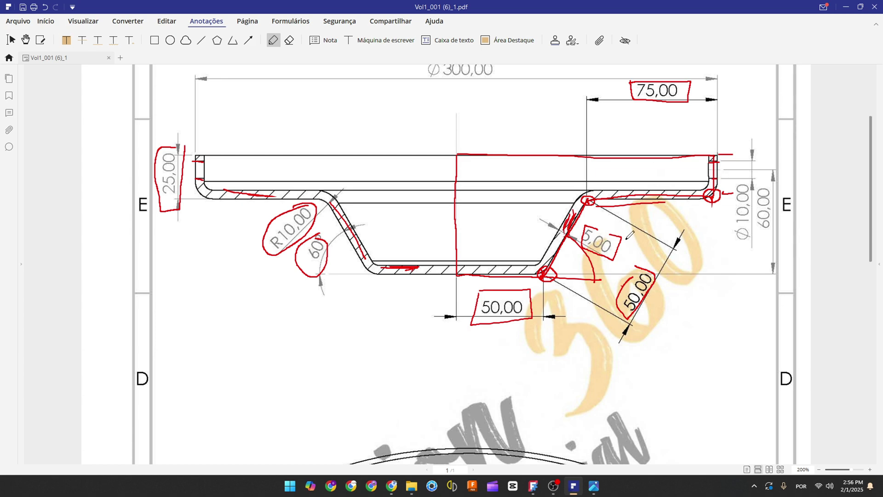
# Step: Circle the two holes on the isometric drawing, then undo the old red strokes
pyautogui.scroll(-7, 630, 235)
pyautogui.moveTo(645, 175)
pyautogui.mouseDown()
pyautogui.moveTo(659, 183)
pyautogui.moveTo(651, 165)
pyautogui.mouseUp()
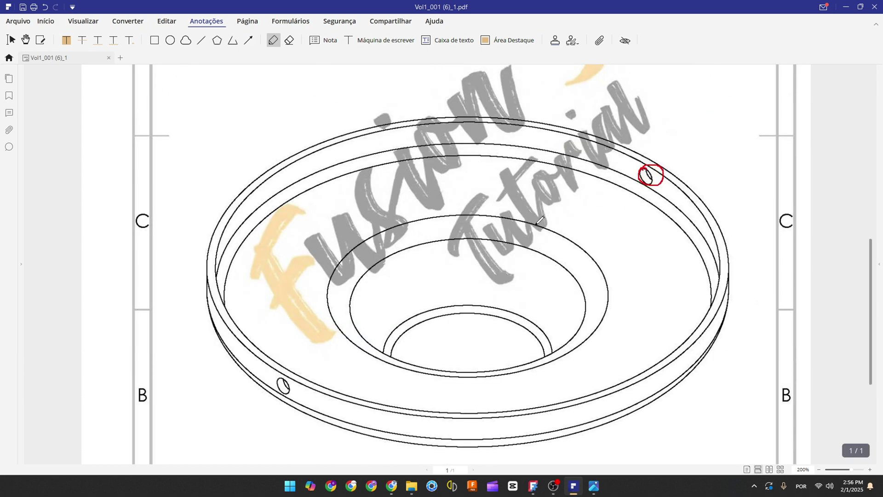
pyautogui.moveTo(287, 375); pyautogui.dragTo(289, 388)
pyautogui.scroll(7, 423, 294)
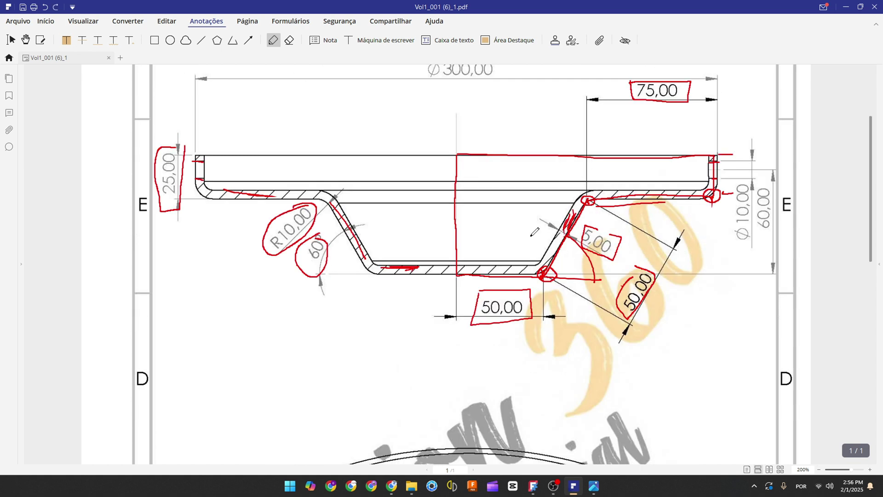
pyautogui.hotkey('ctrl', 'z')
pyautogui.hotkey('ctrl', 'z')
pyautogui.hotkey('ctrl', 'z')
pyautogui.hotkey('ctrl', 'z')
pyautogui.hotkey('ctrl', 'z')
pyautogui.hotkey('ctrl', 'z')
pyautogui.hotkey('ctrl', 'z')
pyautogui.hotkey('ctrl', 'z')
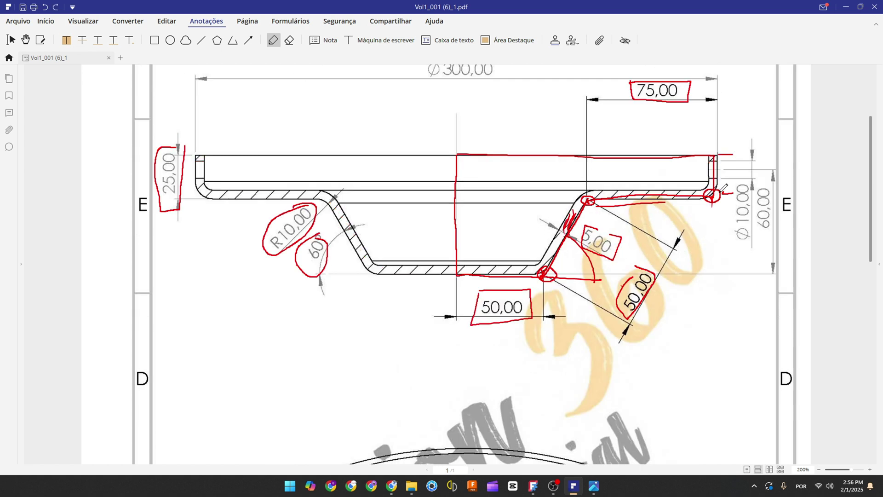
pyautogui.hotkey('ctrl', 'z')
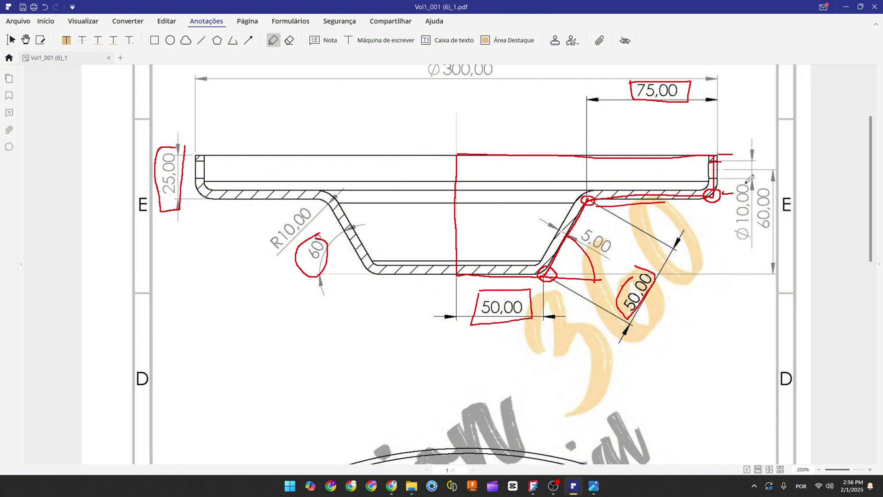
# Step: Bracket the Ø10,00 and 60,00 dimensions in red and return to FreeCAD
pyautogui.moveTo(749, 179)
pyautogui.mouseDown()
pyautogui.moveTo(738, 193)
pyautogui.moveTo(742, 235)
pyautogui.moveTo(751, 237)
pyautogui.moveTo(749, 186)
pyautogui.mouseUp()
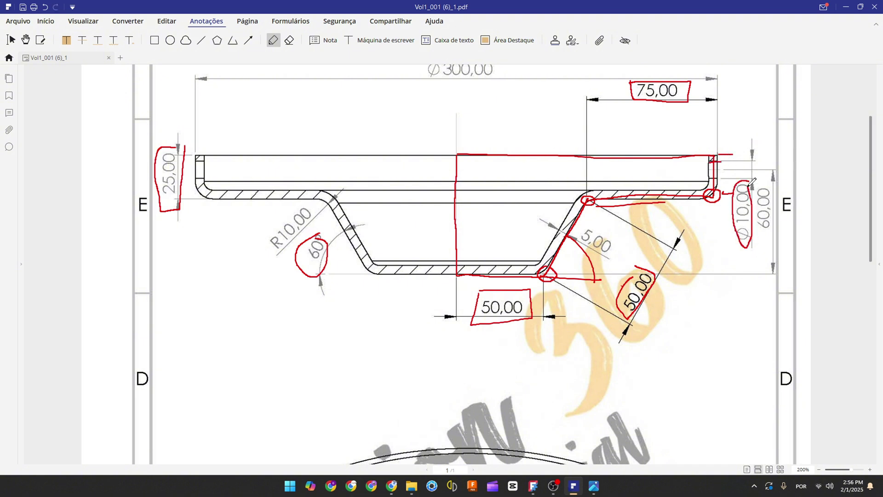
pyautogui.moveTo(712, 163); pyautogui.dragTo(727, 164)
pyautogui.moveTo(763, 180)
pyautogui.mouseDown()
pyautogui.moveTo(778, 203)
pyautogui.moveTo(774, 245)
pyautogui.moveTo(761, 245)
pyautogui.moveTo(757, 182)
pyautogui.mouseUp()
pyautogui.hotkey('ctrl', 'z')
pyautogui.hotkey('ctrl', 'z')
pyautogui.hotkey('ctrl', 'z')
pyautogui.hotkey('ctrl', 'z')
pyautogui.hotkey('ctrl', 'z')
pyautogui.hotkey('ctrl', 'z')
pyautogui.hotkey('ctrl', 'z')
pyautogui.hotkey('ctrl', 'z')
pyautogui.hotkey('ctrl', 'z')
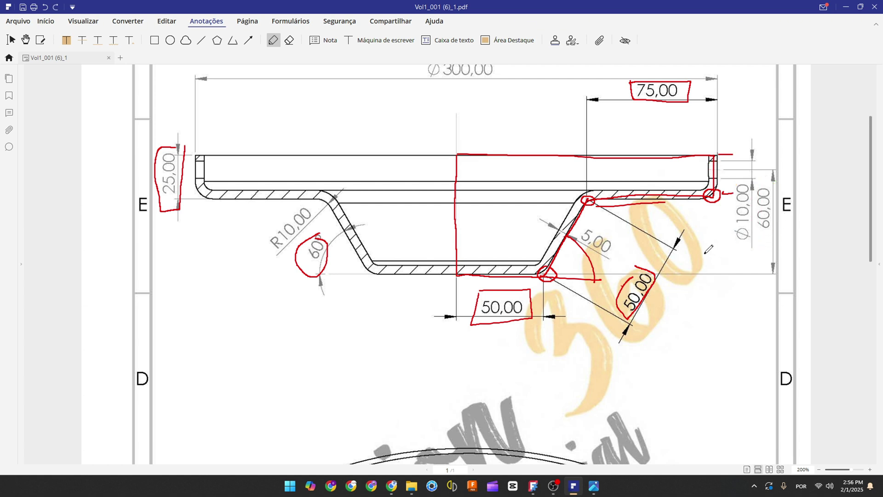
pyautogui.hotkey('ctrl', 'z')
pyautogui.hotkey('ctrl', 'z')
pyautogui.hotkey('ctrl', 'z')
pyautogui.hotkey('ctrl', 'z')
pyautogui.hotkey('ctrl', 'z')
pyautogui.hotkey('ctrl', 'z')
pyautogui.hotkey('ctrl', 'z')
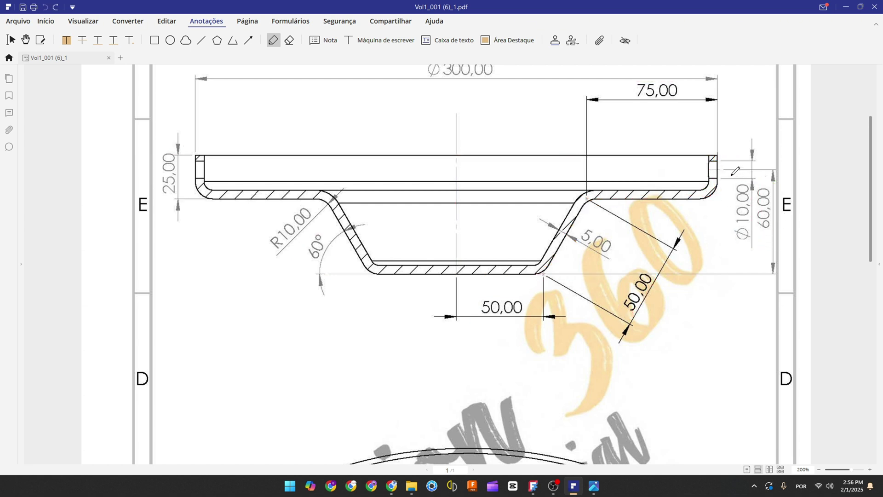
pyautogui.moveTo(729, 178)
pyautogui.mouseDown()
pyautogui.moveTo(729, 202)
pyautogui.moveTo(789, 235)
pyautogui.moveTo(732, 197)
pyautogui.mouseUp()
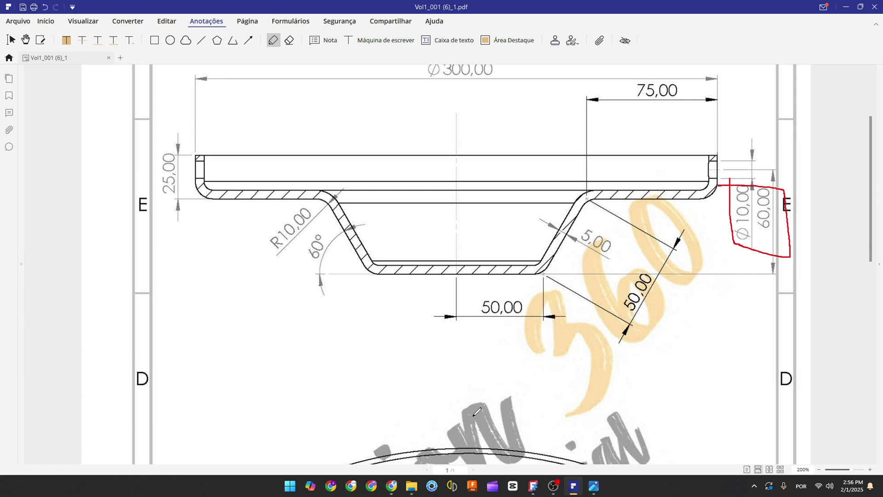
pyautogui.click(533, 486)
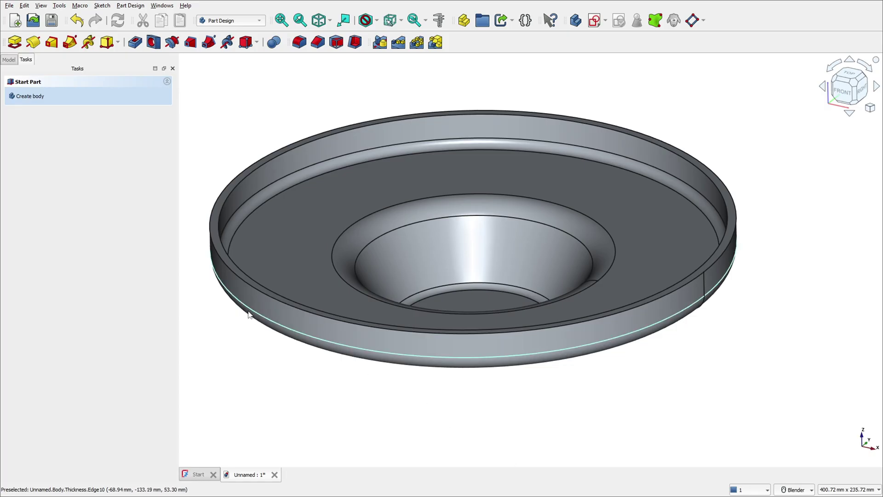
# Step: Create a new sketch attached to the YZ plane
pyautogui.click(594, 21)
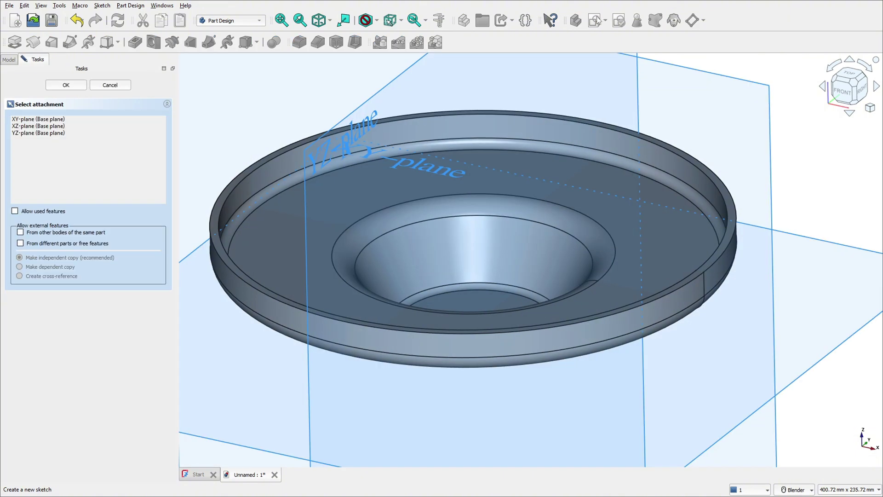
pyautogui.scroll(-6, 437, 212)
pyautogui.moveTo(426, 202); pyautogui.dragTo(483, 137, button='middle')
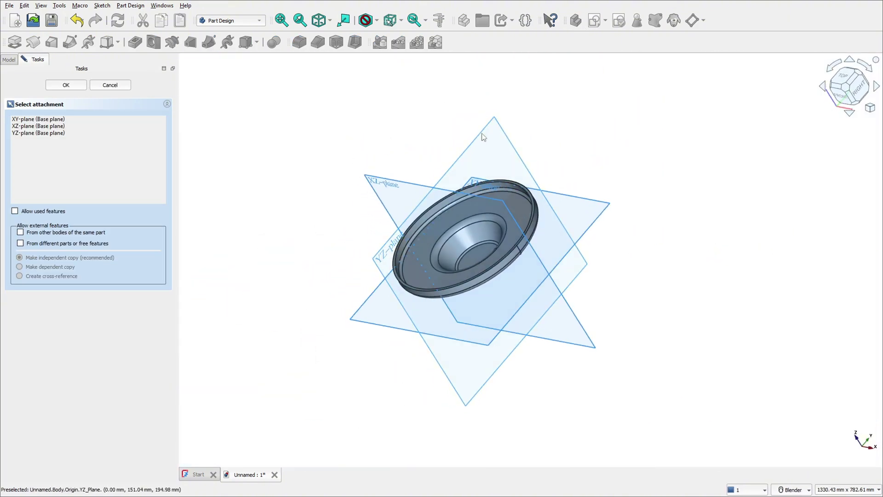
pyautogui.click(483, 137)
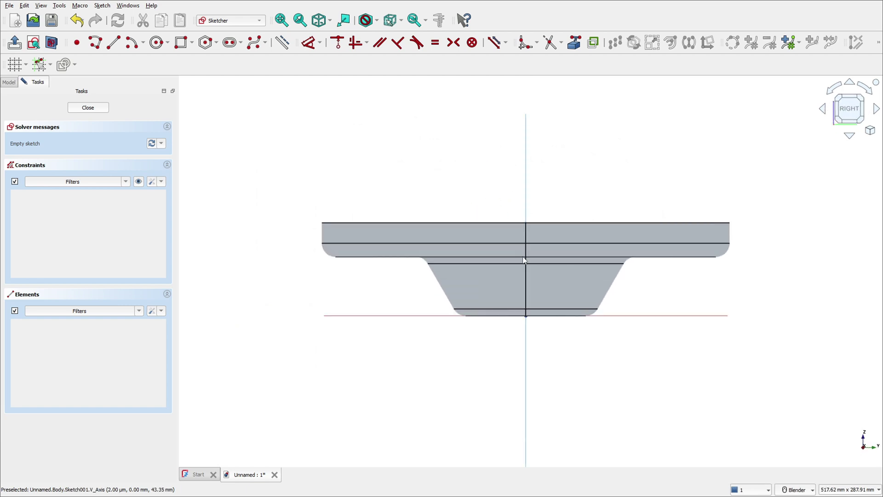
pyautogui.scroll(3, 538, 263)
pyautogui.scroll(2, 483, 251)
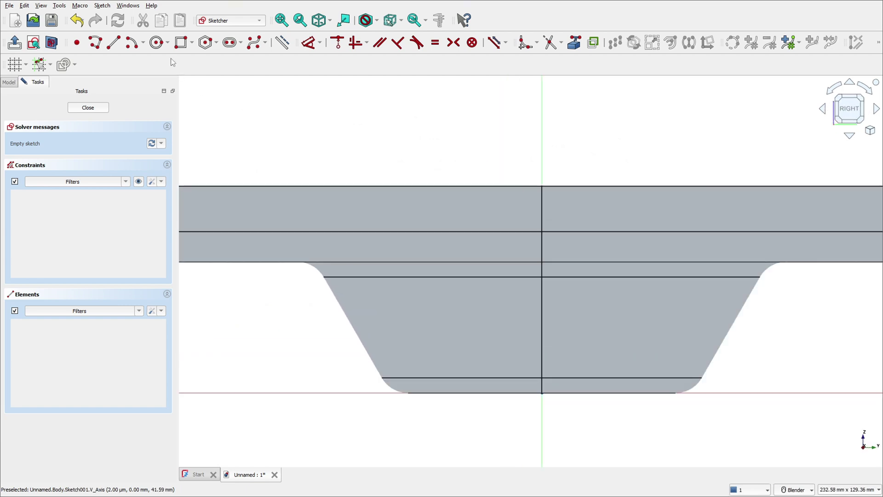
# Step: Draw a 10 mm circle centred on the vertical axis and toggle the section view
pyautogui.click(157, 43)
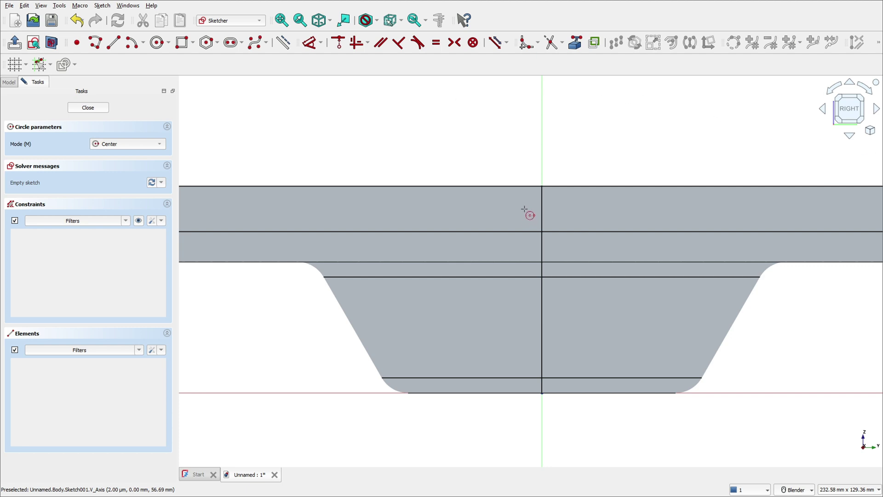
pyautogui.click(542, 210)
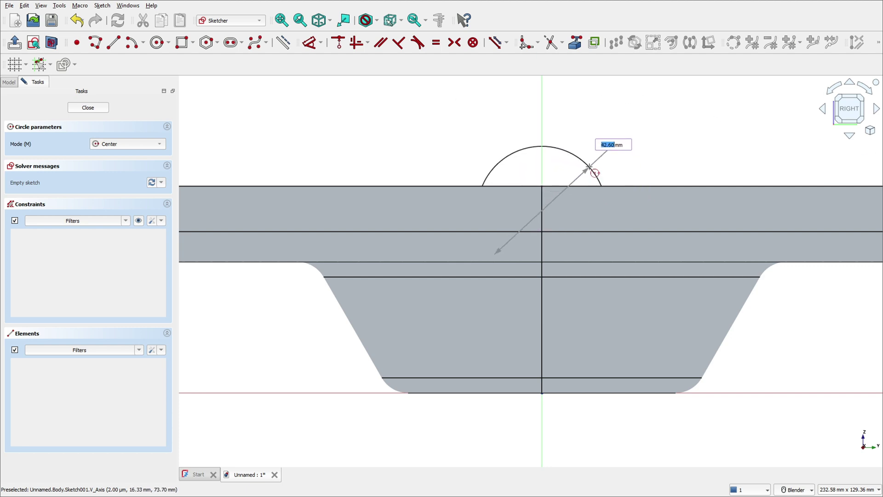
pyautogui.write('10')
pyautogui.press('Return')
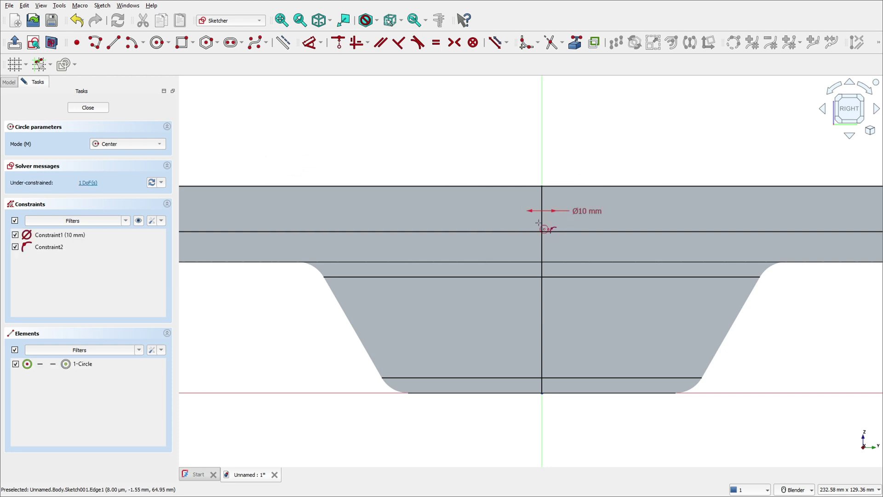
pyautogui.scroll(1, 554, 224)
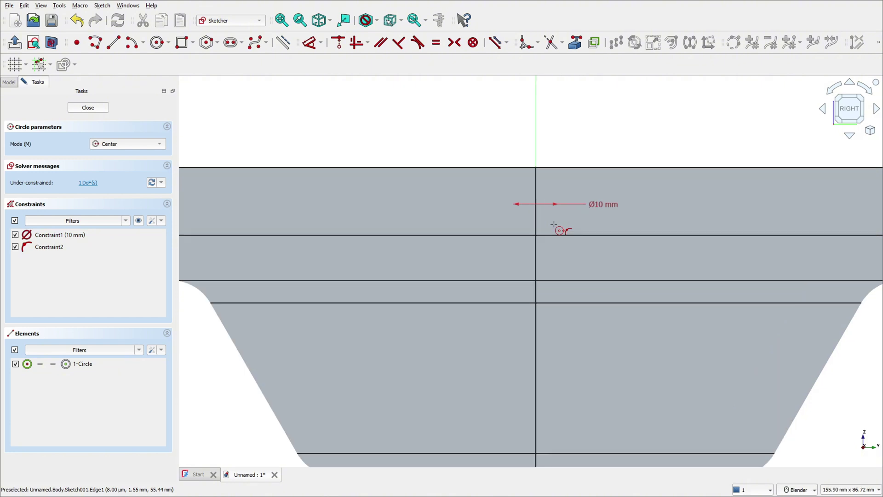
pyautogui.scroll(-1, 554, 224)
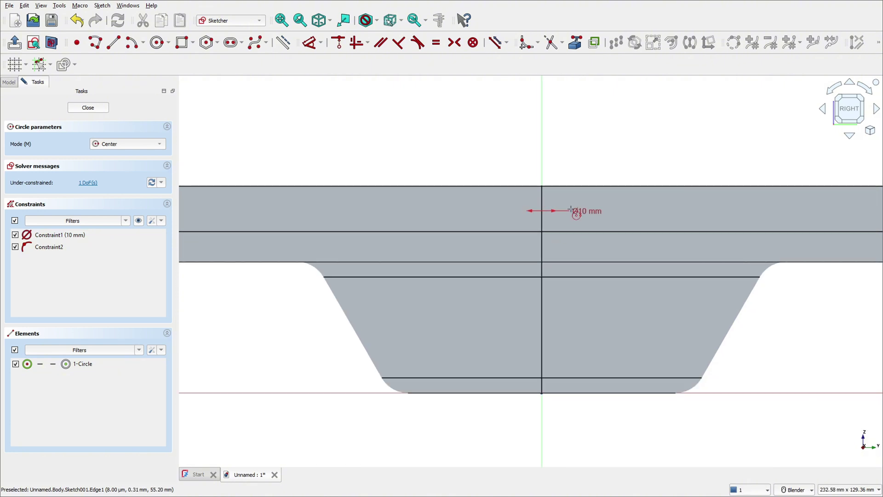
pyautogui.click(51, 43)
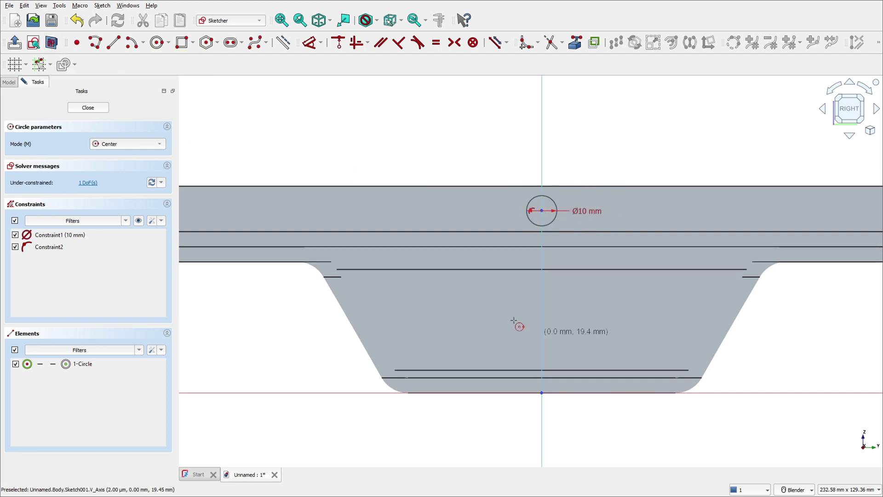
# Step: Constrain the circle centre 60 mm above the origin on the vertical axis, then close the sketch
pyautogui.click(310, 43)
pyautogui.click(541, 211)
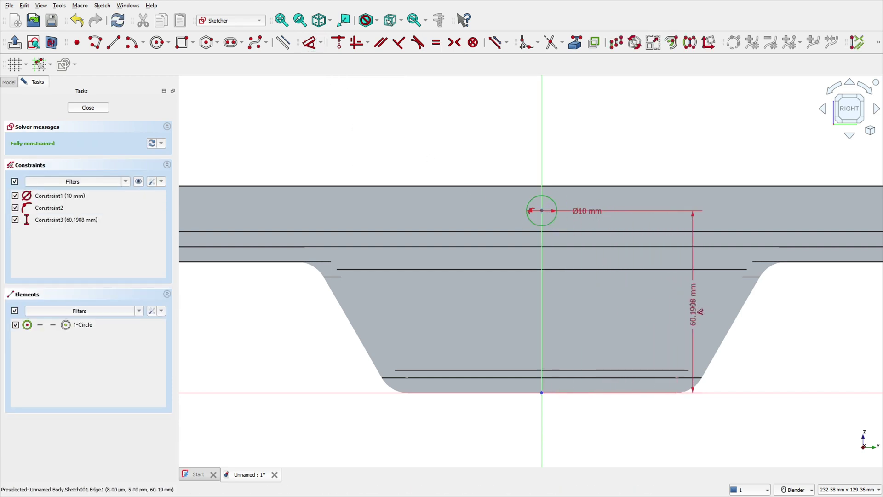
pyautogui.click(693, 307)
pyautogui.write('60.19')
pyautogui.press('Return')
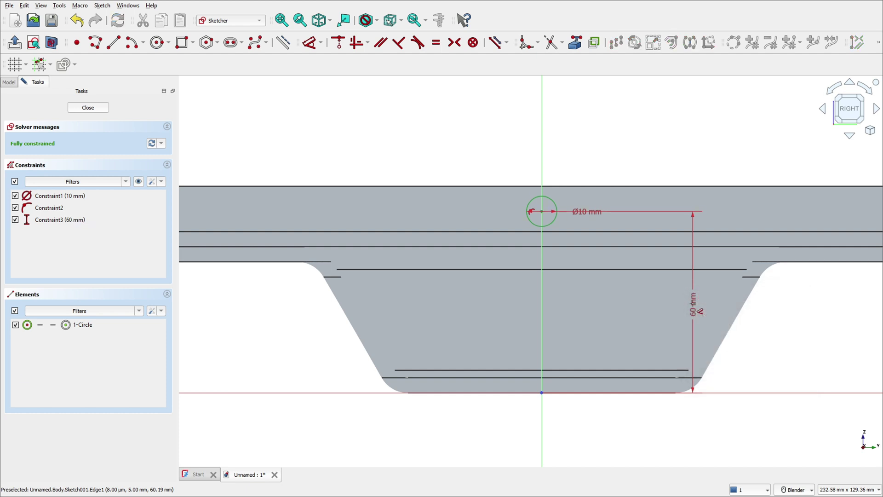
pyautogui.click(542, 212)
pyautogui.click(542, 361)
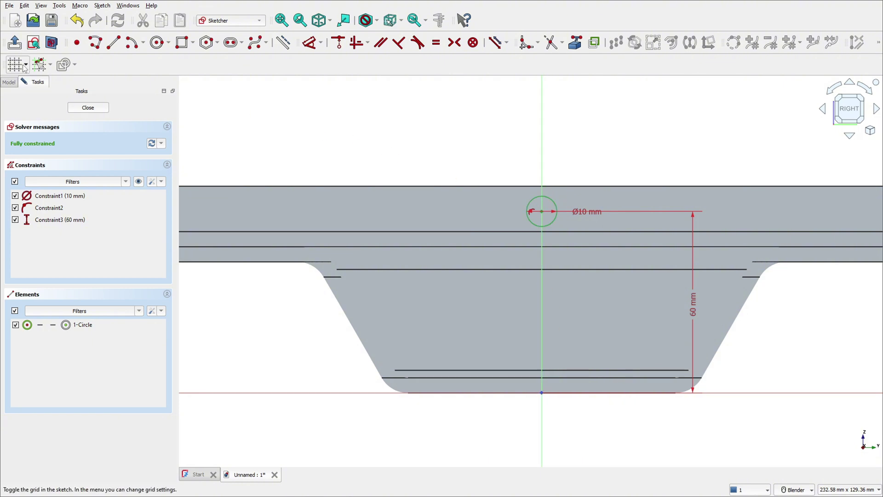
pyautogui.click(14, 43)
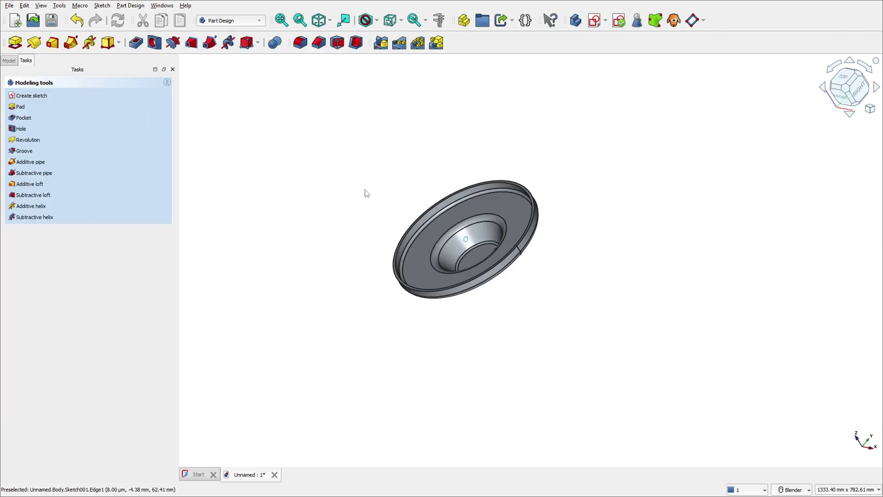
# Step: In isometric view, pocket the Ø10 circle sketch with type Through all
pyautogui.click(836, 88)
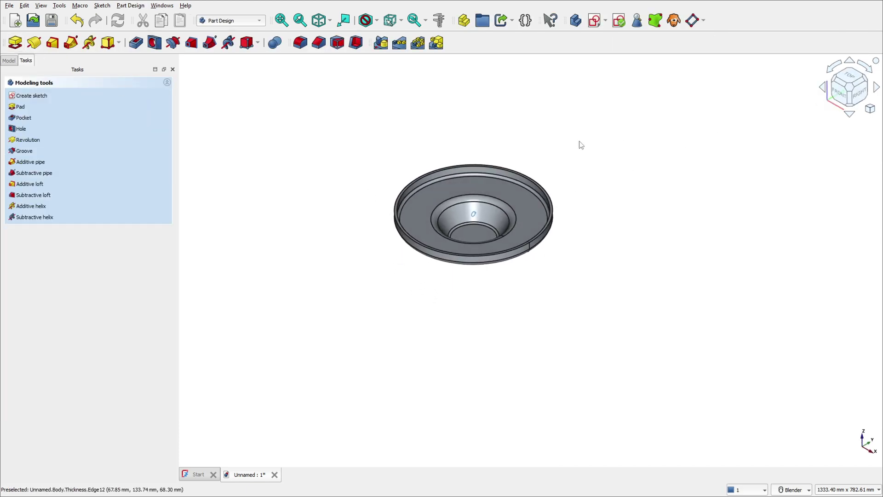
pyautogui.scroll(5, 451, 195)
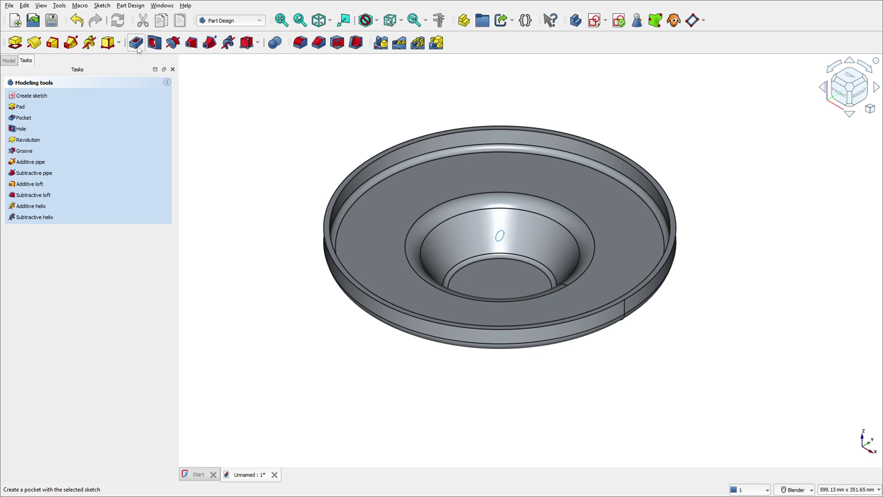
pyautogui.click(136, 44)
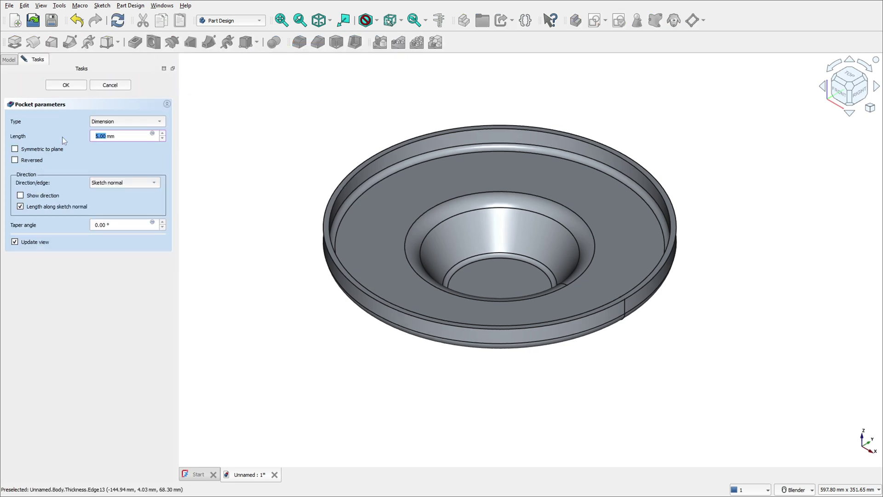
pyautogui.click(139, 123)
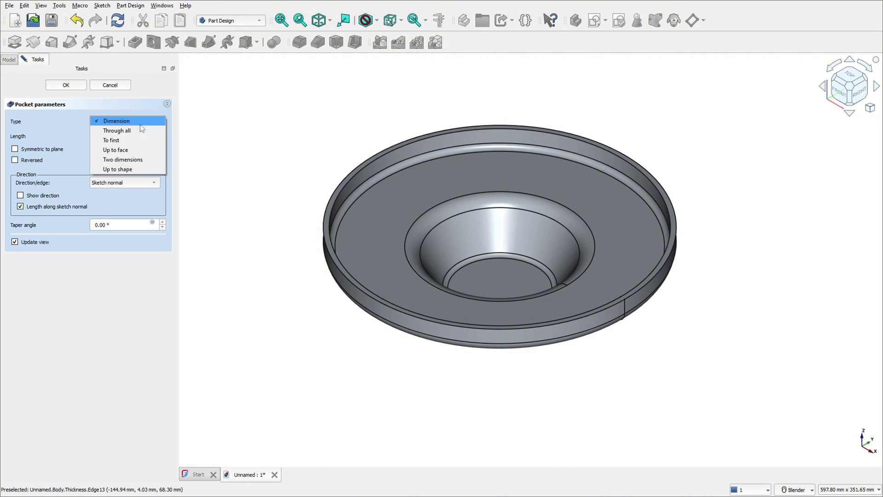
pyautogui.click(130, 131)
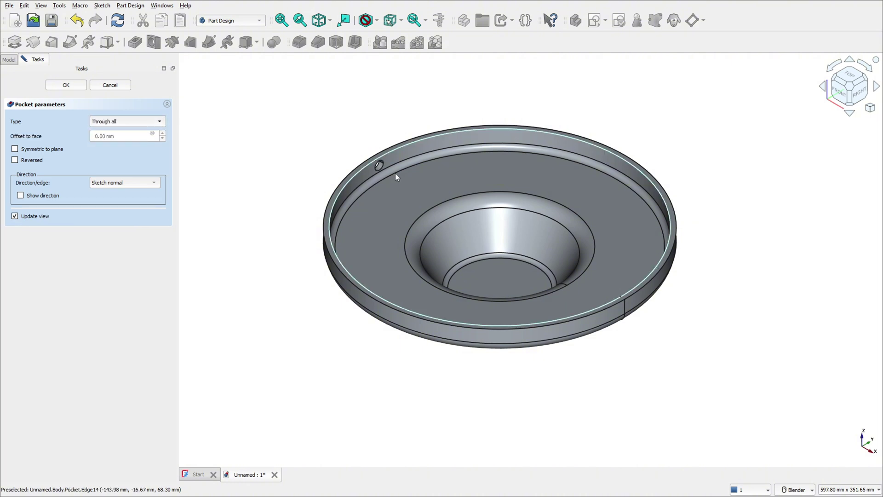